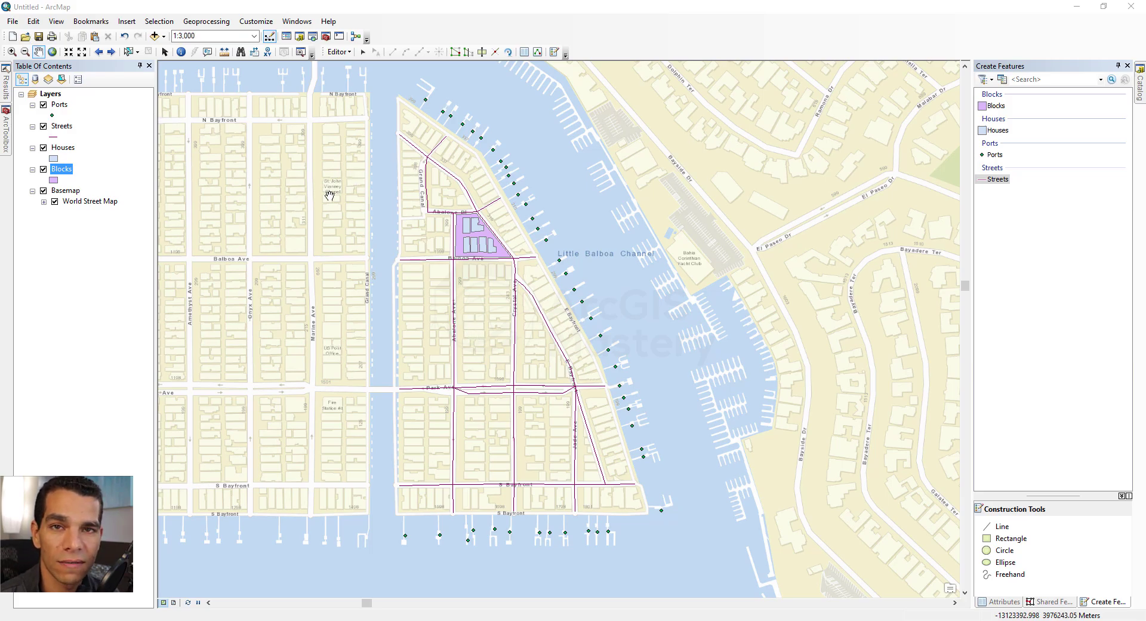
- Start saving the map document and browse to the ArcGIS Desktop Beginner folder as its destination
{"action": "left_click", "coordinate": [13, 21]}
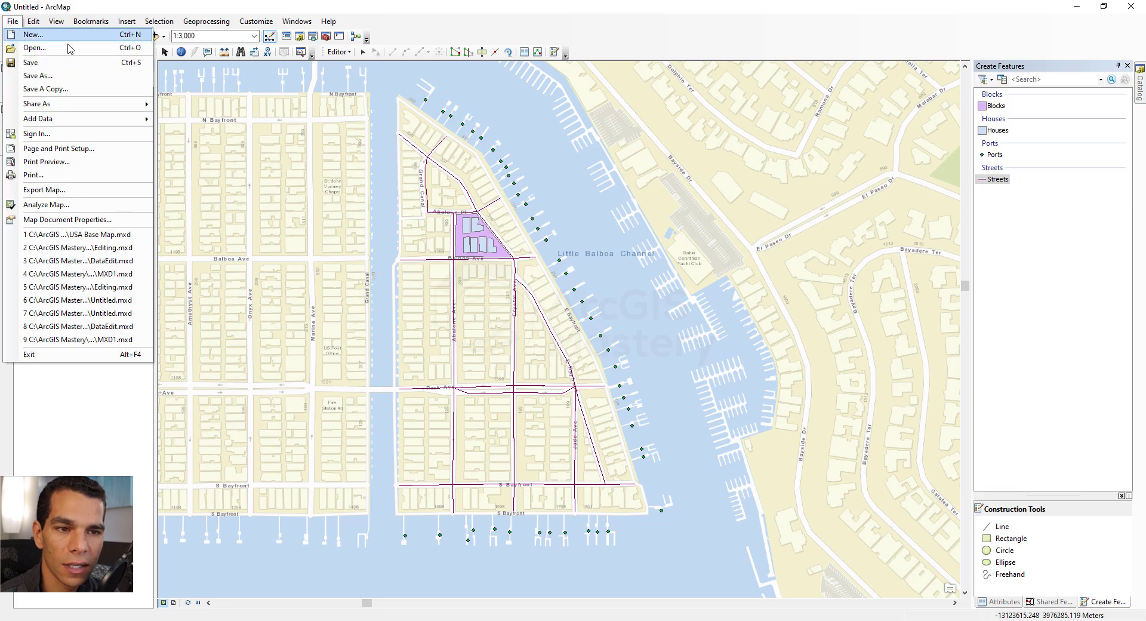
{"action": "left_click", "coordinate": [67, 63]}
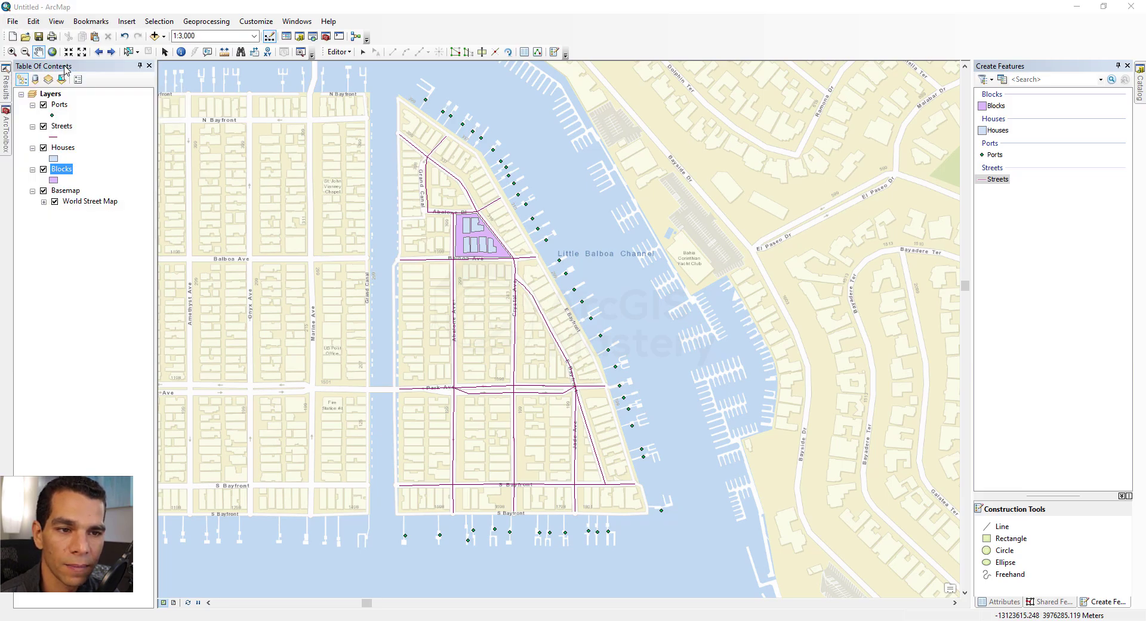
{"action": "left_click", "coordinate": [649, 214]}
{"action": "left_click", "coordinate": [648, 213]}
{"action": "left_click", "coordinate": [648, 213]}
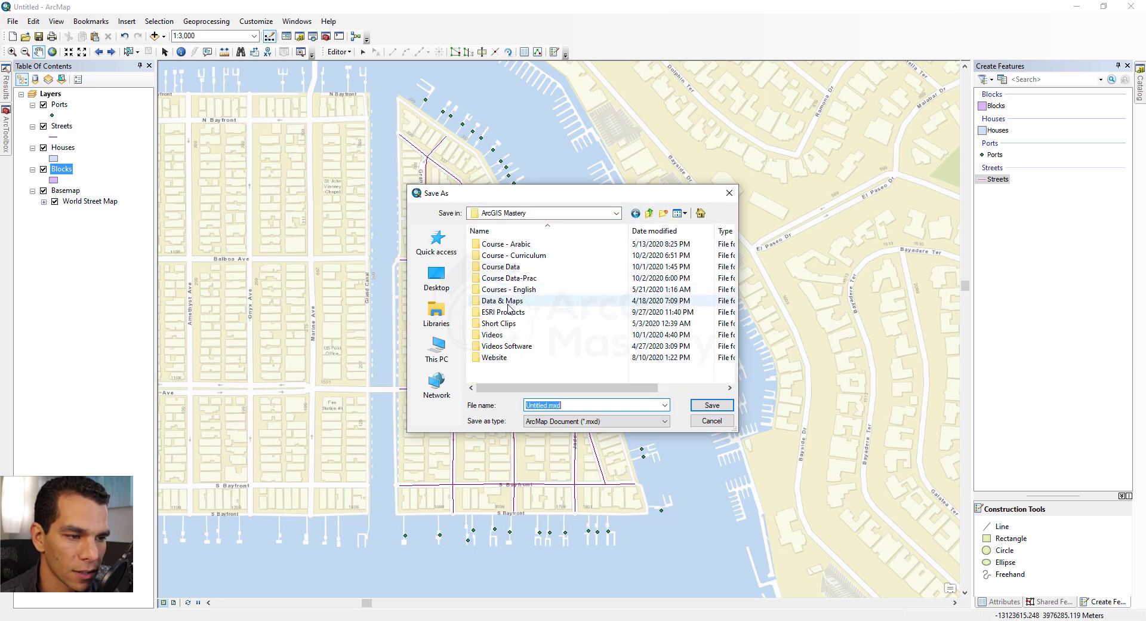
{"action": "double_click", "coordinate": [508, 270]}
{"action": "right_click", "coordinate": [500, 270]}
{"action": "double_click", "coordinate": [502, 245]}
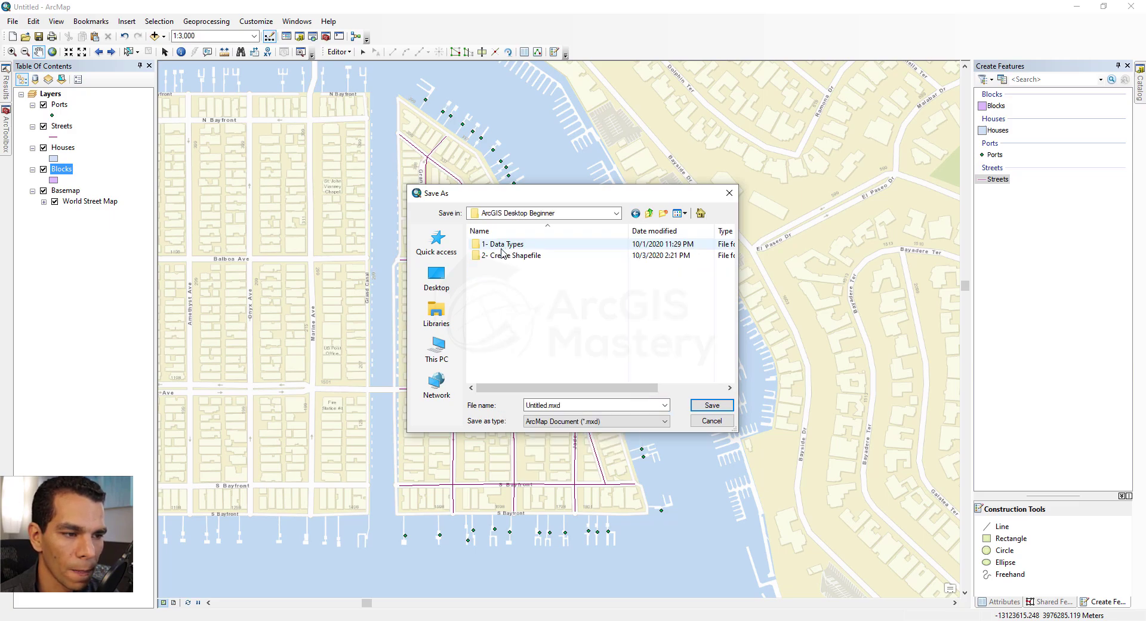
- Create a new folder named "3- Edit Shapefiles" inside ArcGIS Desktop Beginner
{"action": "right_click", "coordinate": [502, 294]}
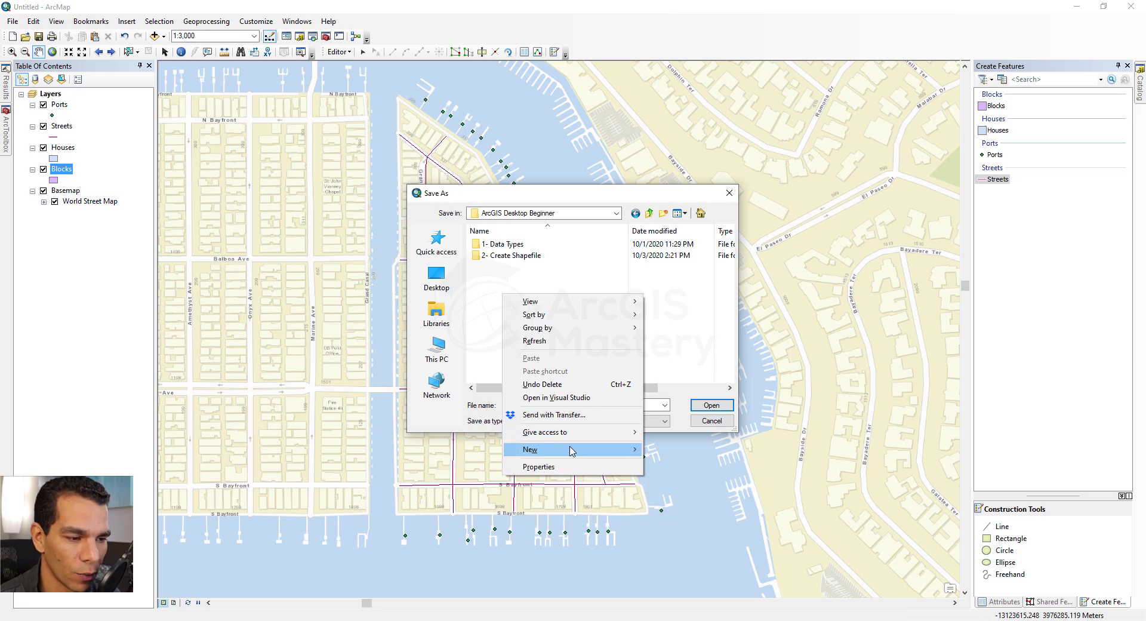
{"action": "mouse_move", "coordinate": [571, 448]}
{"action": "left_click", "coordinate": [671, 450]}
{"action": "type", "text": "3- Edit Shapefiles"}
{"action": "key", "text": "Return"}
- Save the map document as "Balboa Island" in the 3- Edit Shapefiles folder
{"action": "double_click", "coordinate": [509, 272]}
{"action": "double_click", "coordinate": [574, 404]}
{"action": "type", "text": "Balboa Island"}
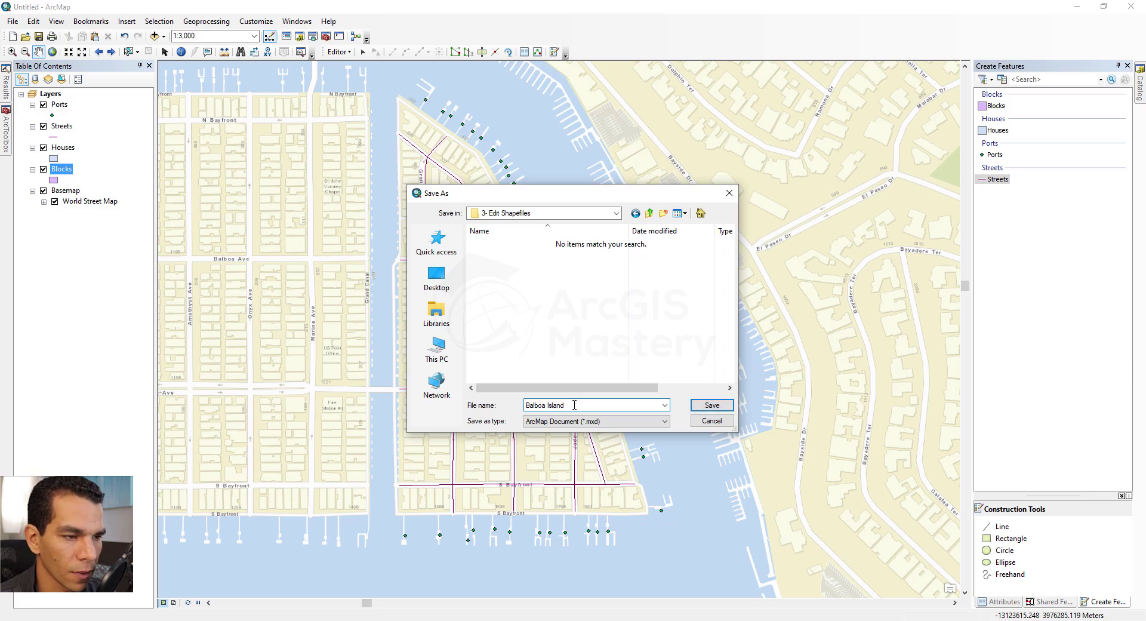
{"action": "key", "text": "Return"}
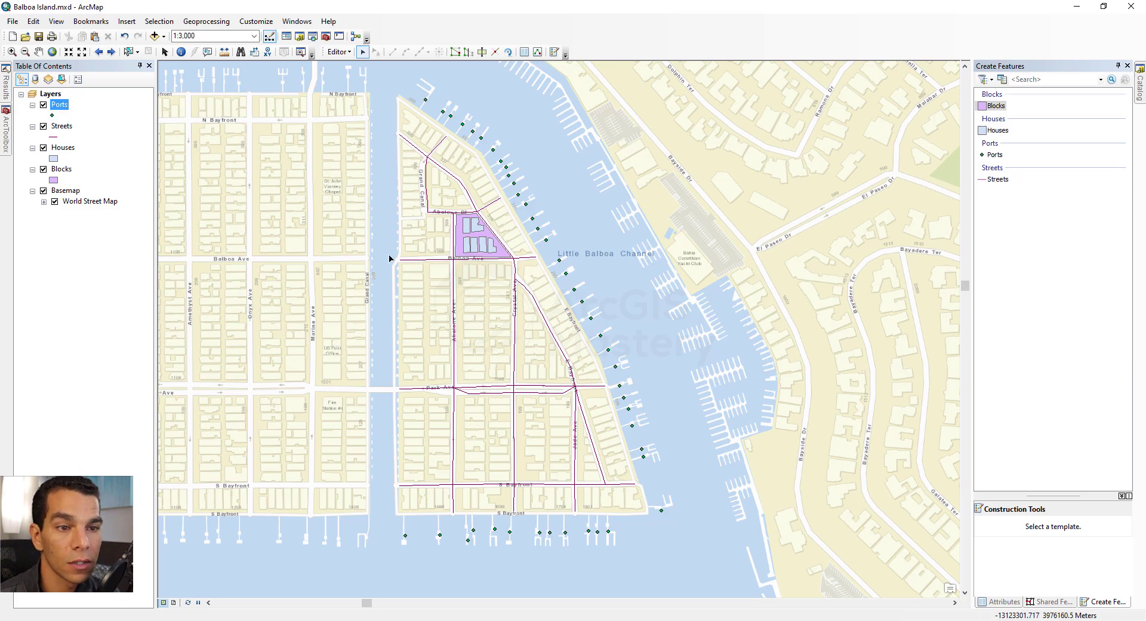
- Open the attribute table of the Ports layer and check whether its table options allow adding a field
{"action": "right_click", "coordinate": [63, 109]}
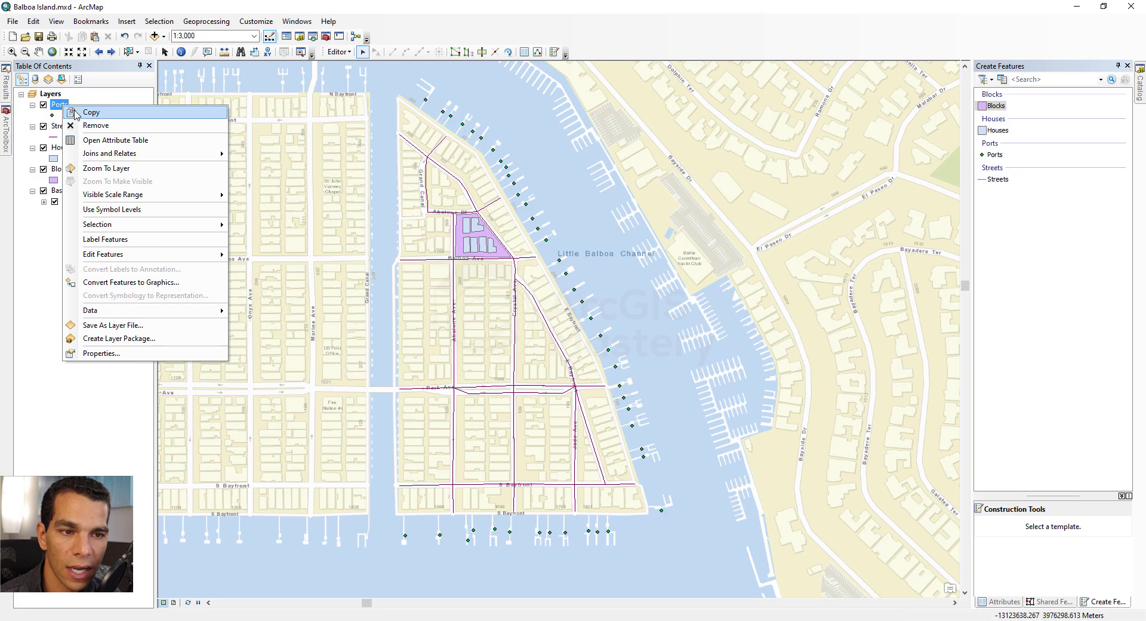
{"action": "left_click", "coordinate": [136, 142]}
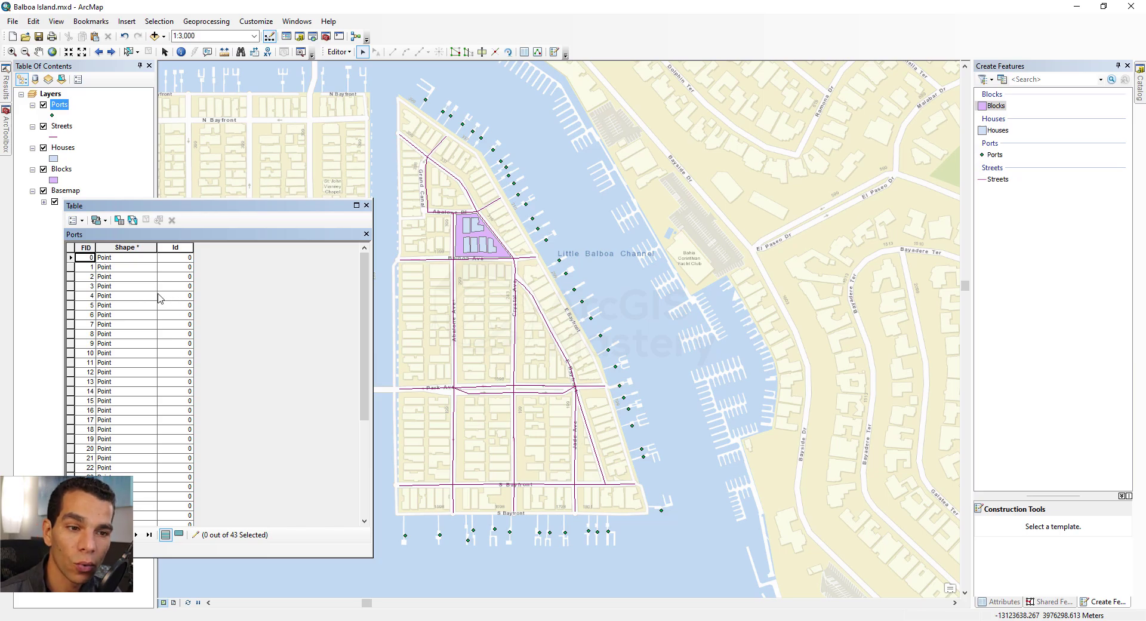
{"action": "left_click", "coordinate": [82, 221]}
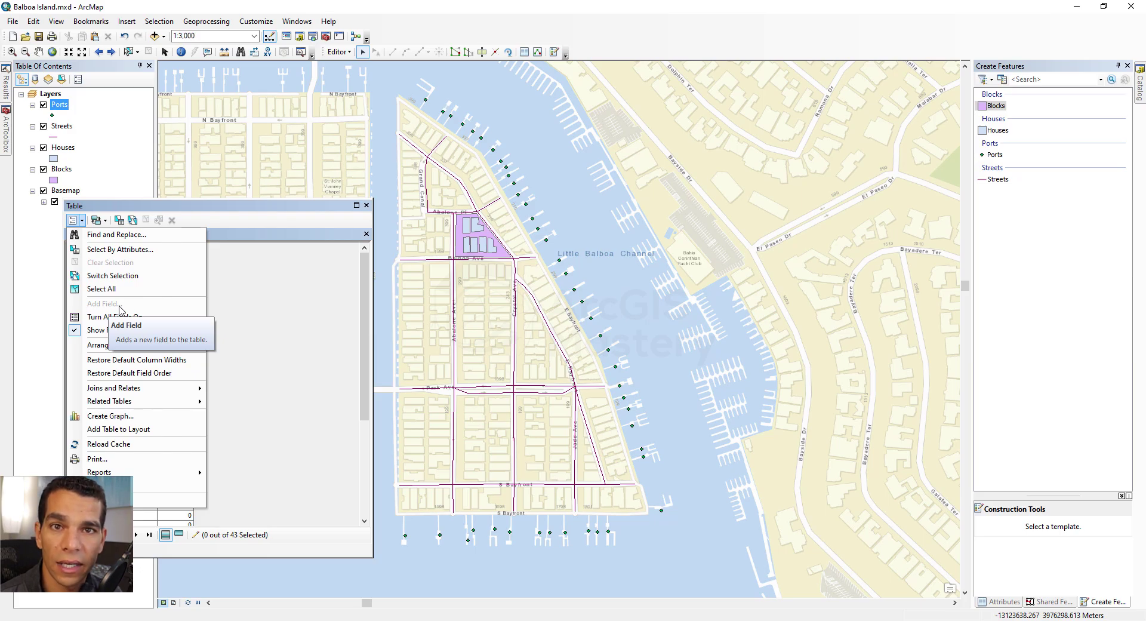
{"action": "left_click", "coordinate": [277, 213]}
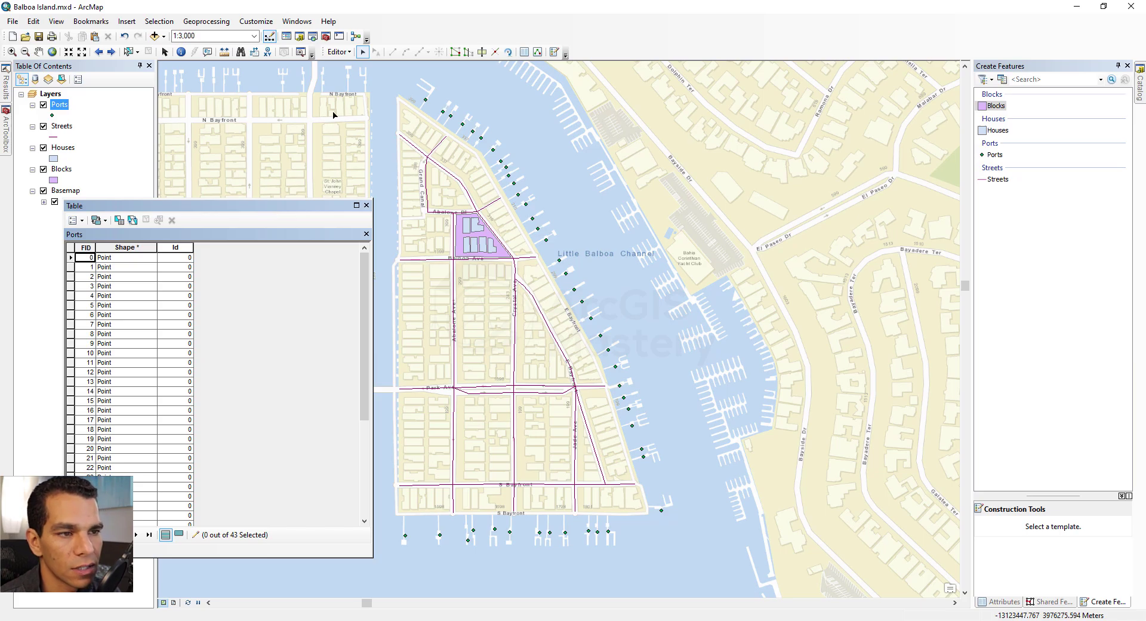
- Stop the current editing session and check that Add Field is available for the Ports table
{"action": "left_click", "coordinate": [346, 53]}
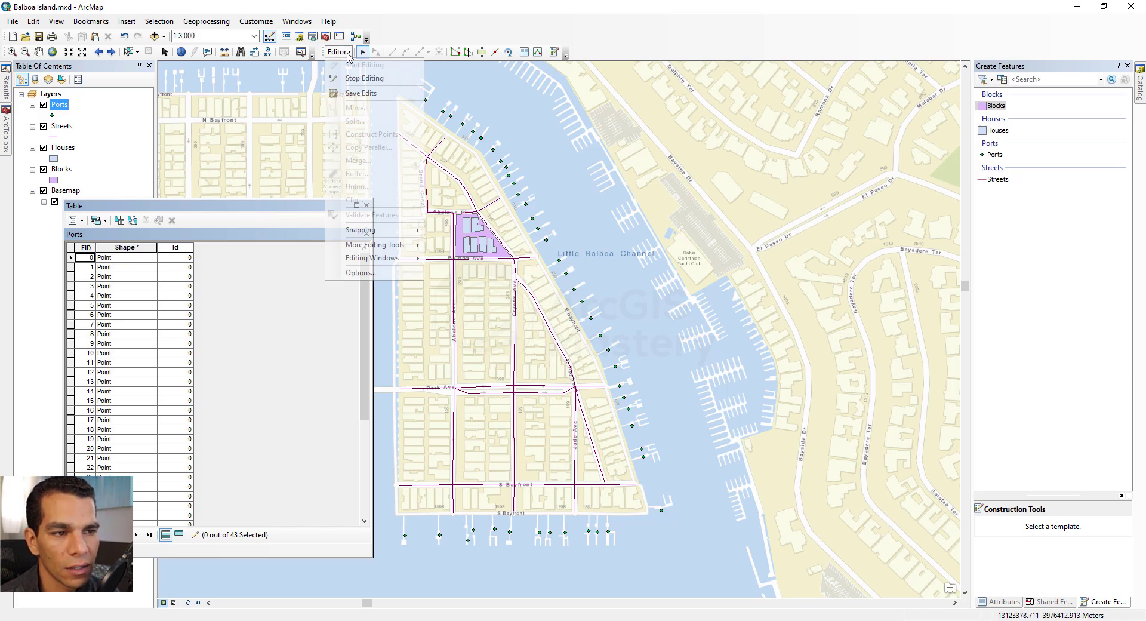
{"action": "left_click", "coordinate": [370, 78]}
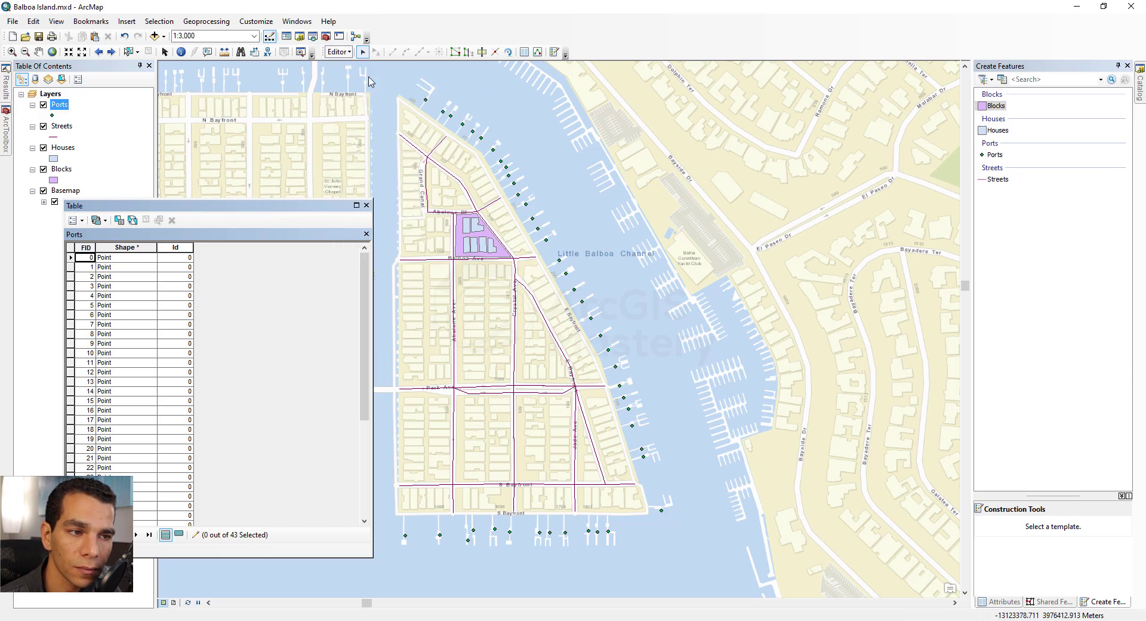
{"action": "left_click", "coordinate": [82, 221]}
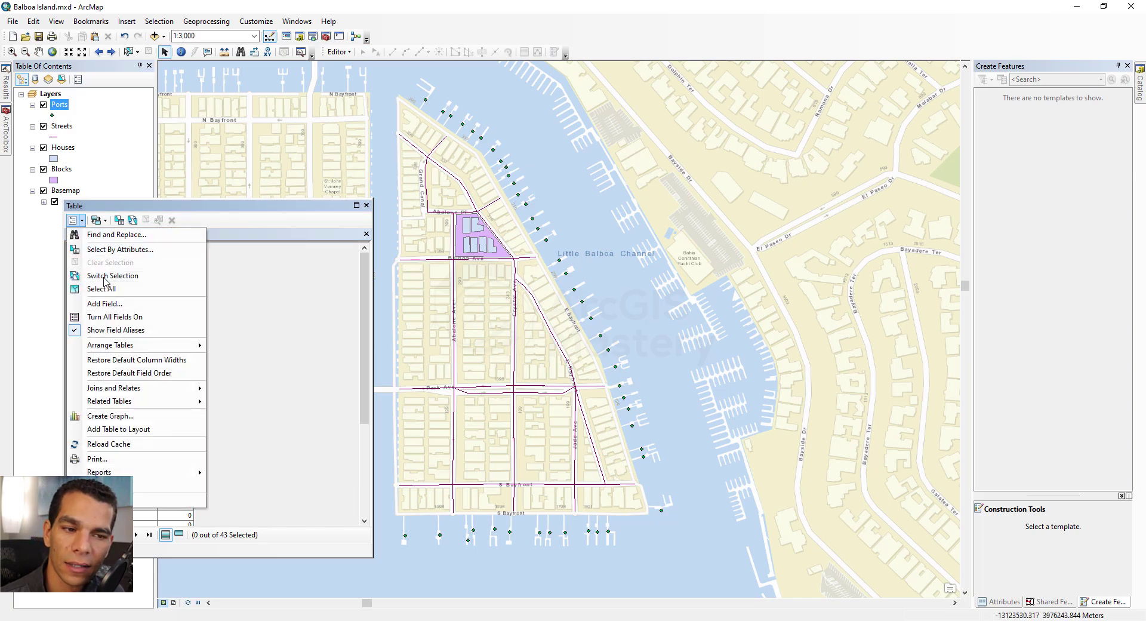
{"action": "left_click", "coordinate": [298, 277]}
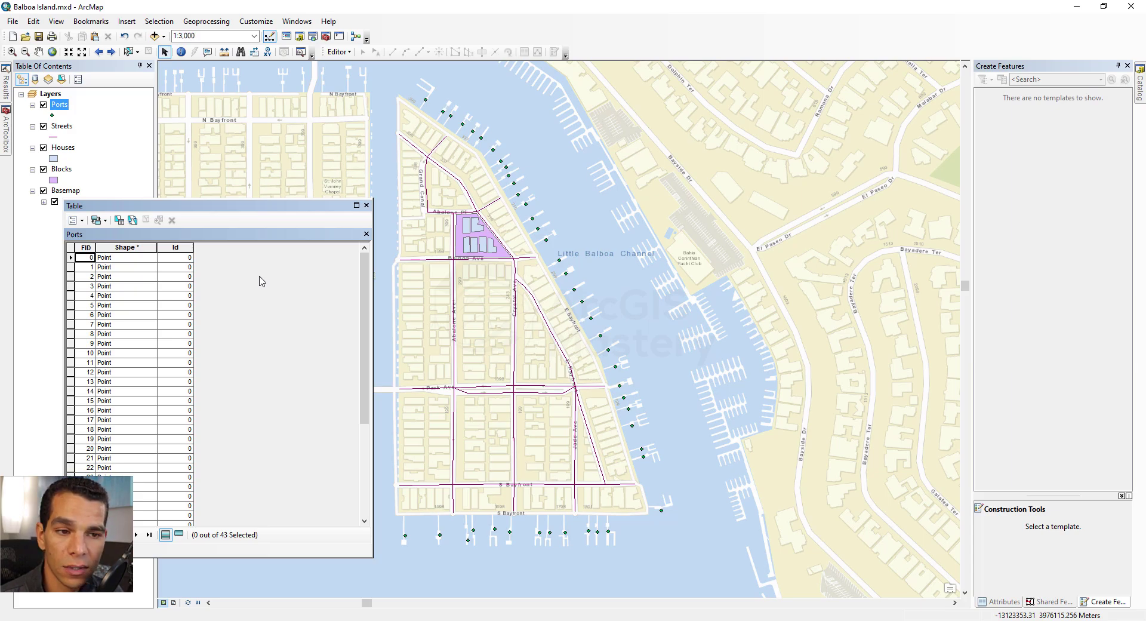
- Add a Short Integer field named PortNumber to the Ports attribute table
{"action": "left_click", "coordinate": [82, 223]}
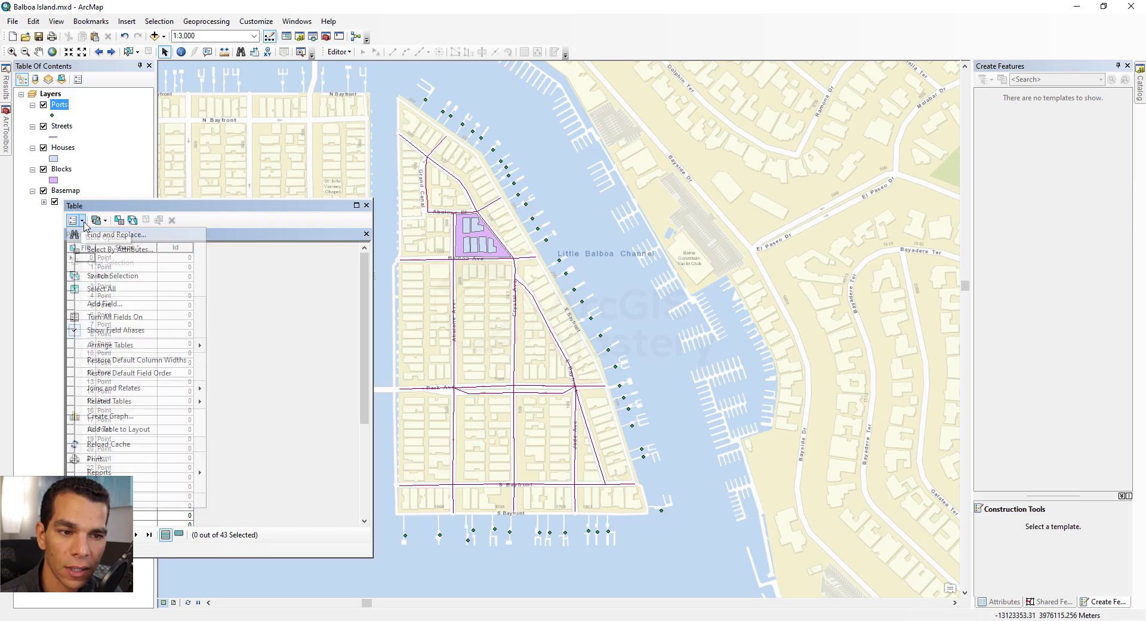
{"action": "left_click", "coordinate": [113, 305]}
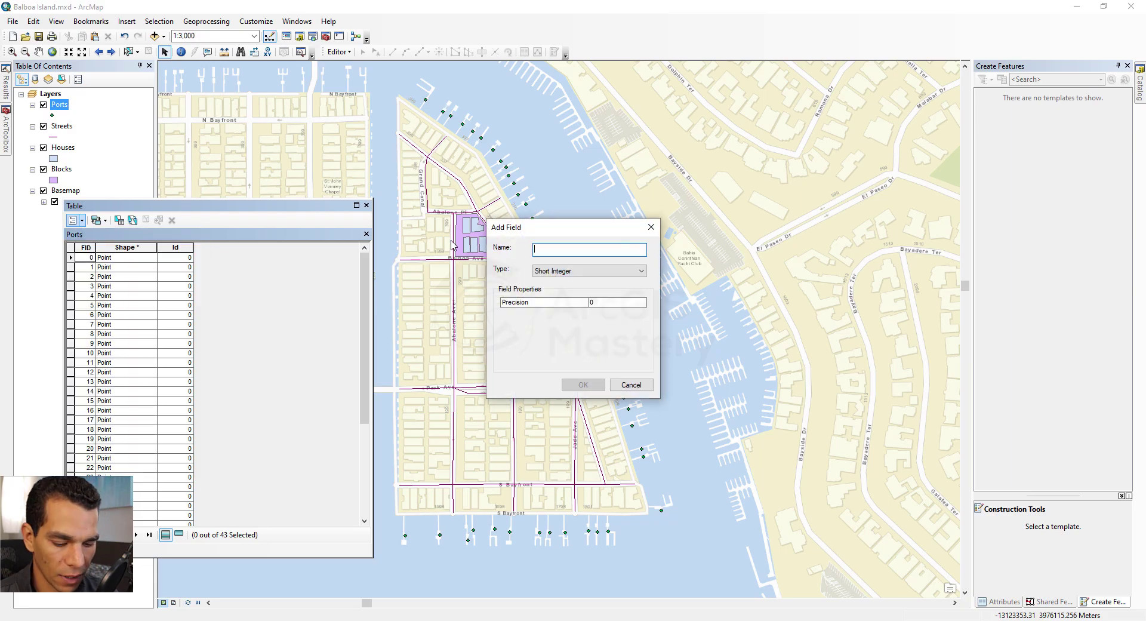
{"action": "type", "text": "PortNumber"}
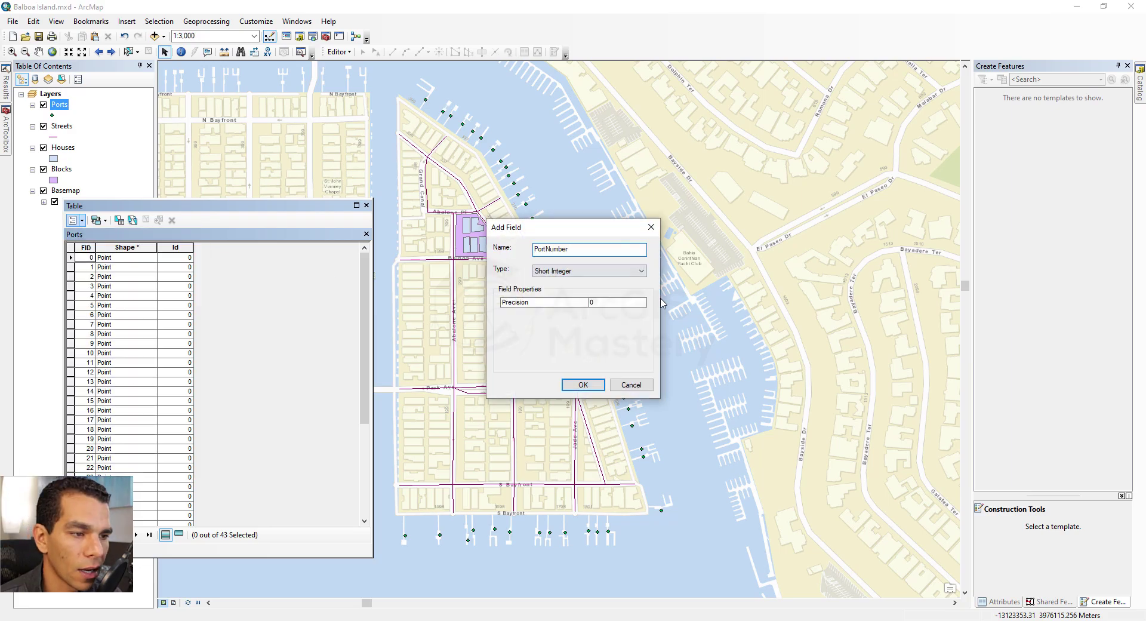
{"action": "left_click", "coordinate": [598, 276]}
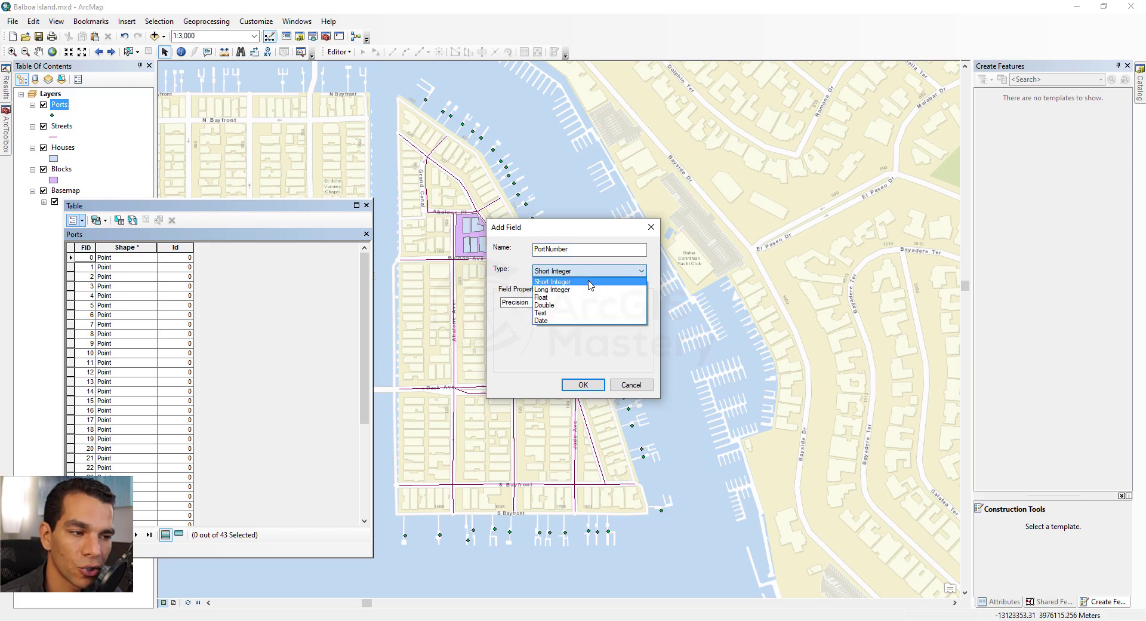
{"action": "left_click", "coordinate": [583, 286]}
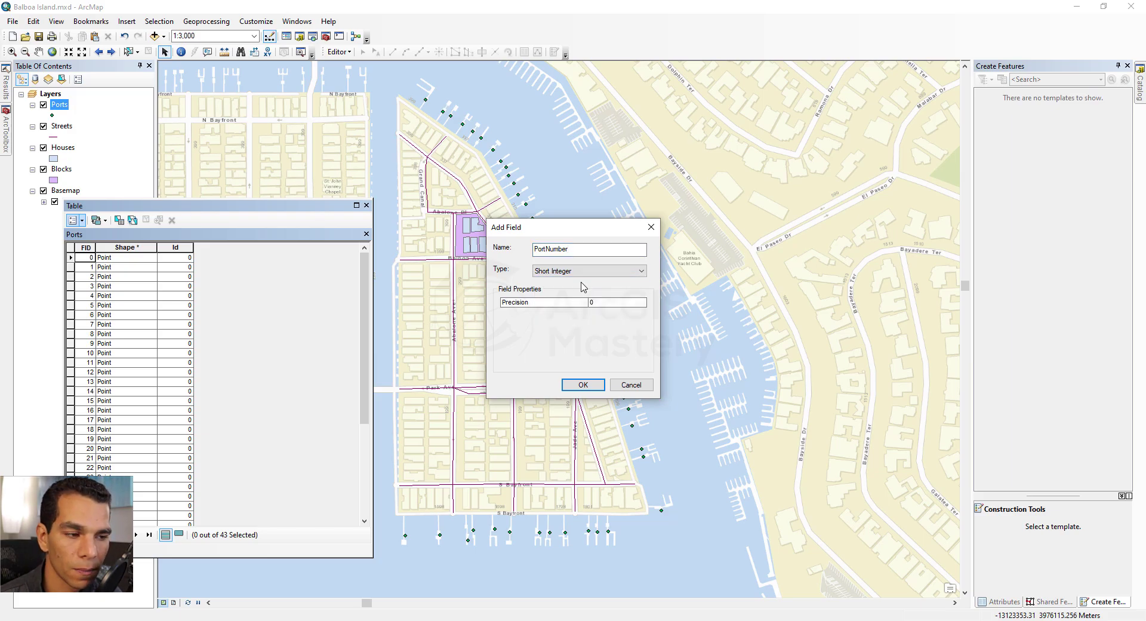
{"action": "left_click", "coordinate": [578, 385]}
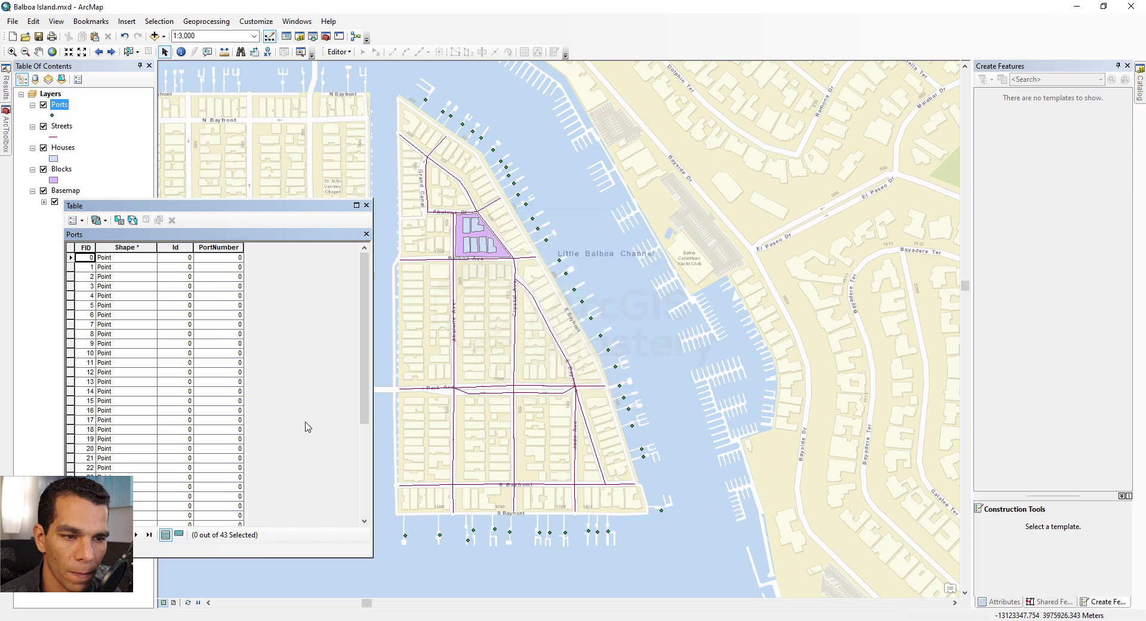
- Add a field named X of type Double to the Ports attribute table
{"action": "left_click", "coordinate": [74, 220]}
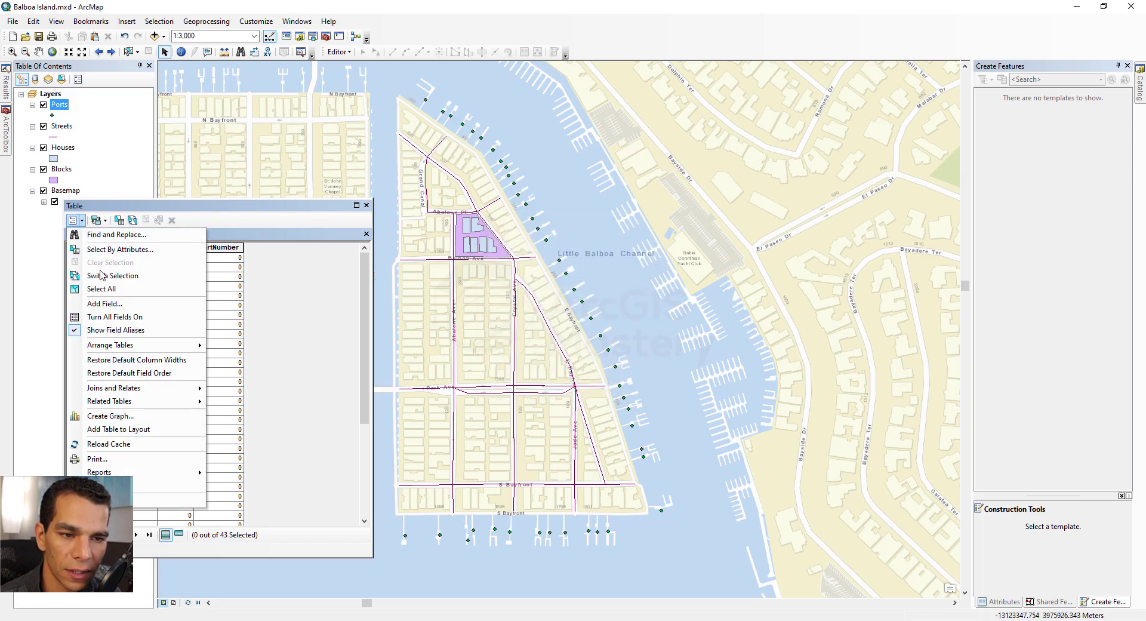
{"action": "left_click", "coordinate": [106, 304]}
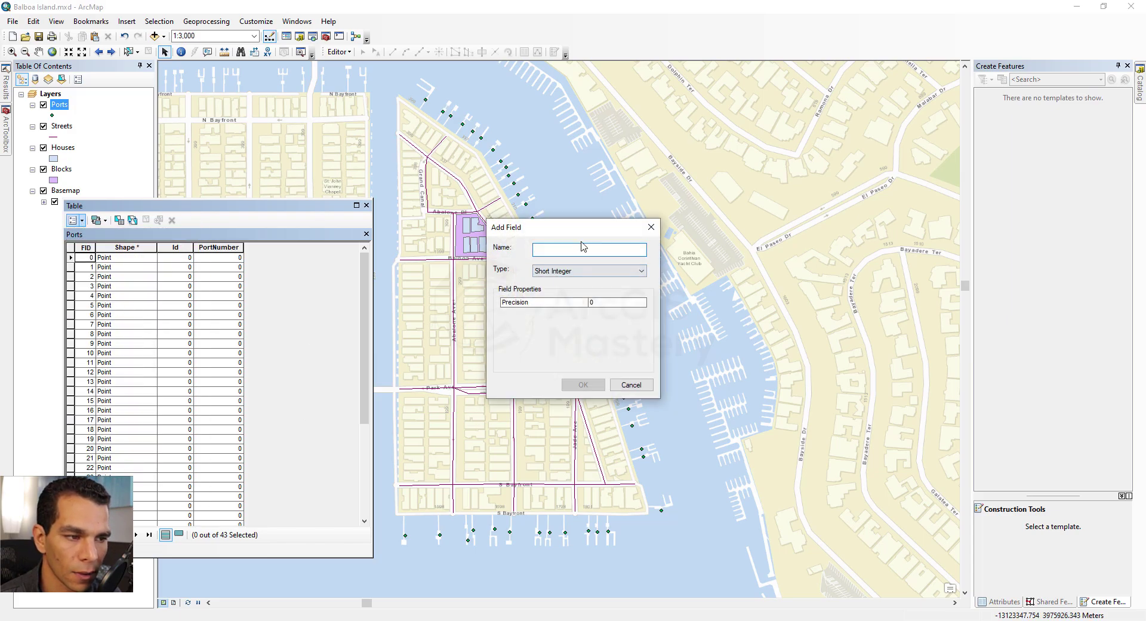
{"action": "type", "text": "X"}
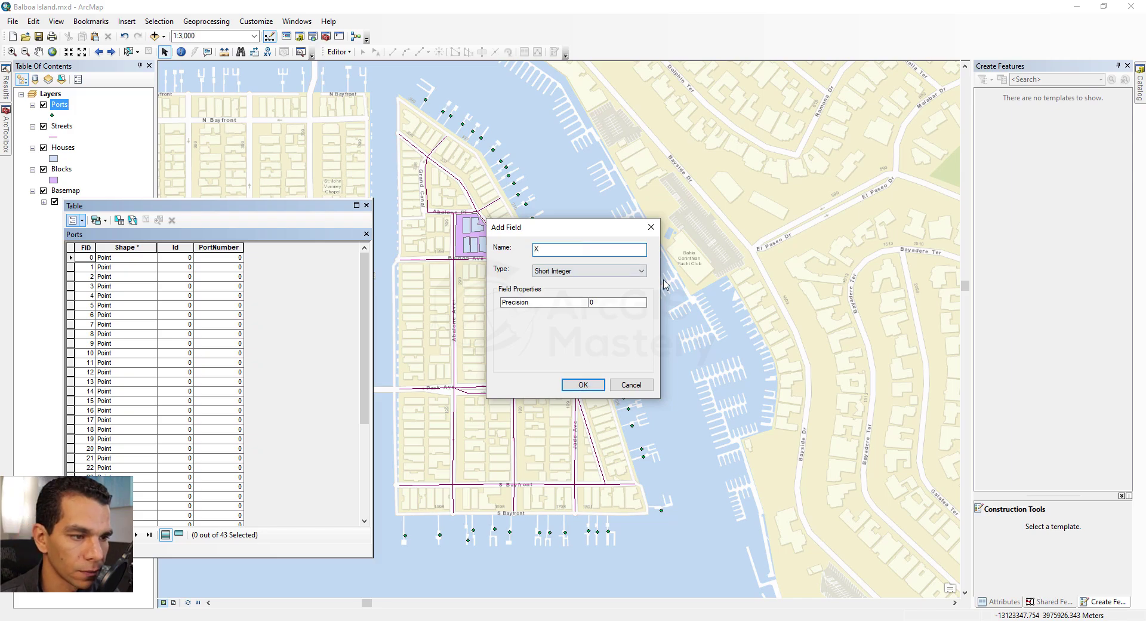
{"action": "left_click", "coordinate": [627, 273]}
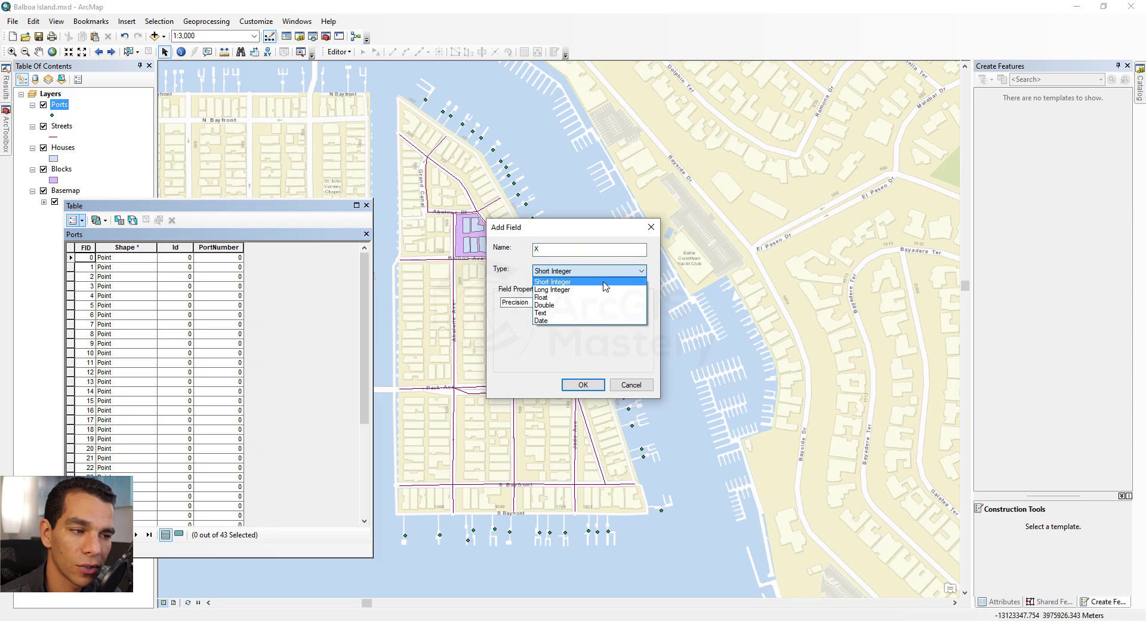
{"action": "left_click", "coordinate": [569, 305]}
{"action": "left_click", "coordinate": [583, 384]}
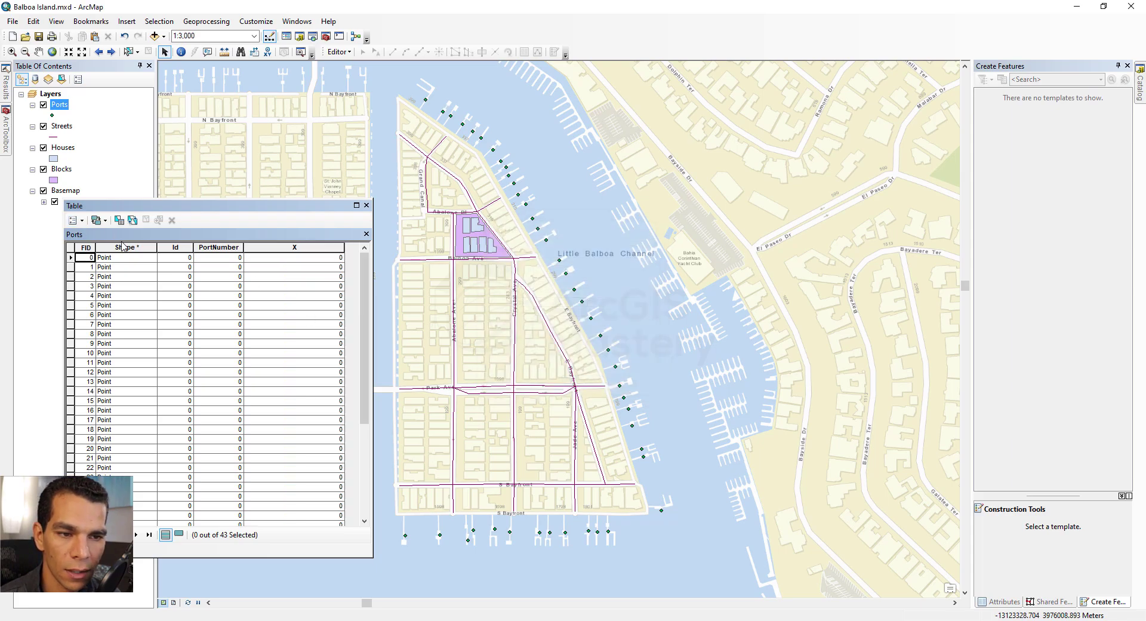
- Widen the table window and add a Double field named Y to the Ports attribute table
{"action": "left_click_drag", "start_coordinate": [373, 514], "coordinate": [686, 482]}
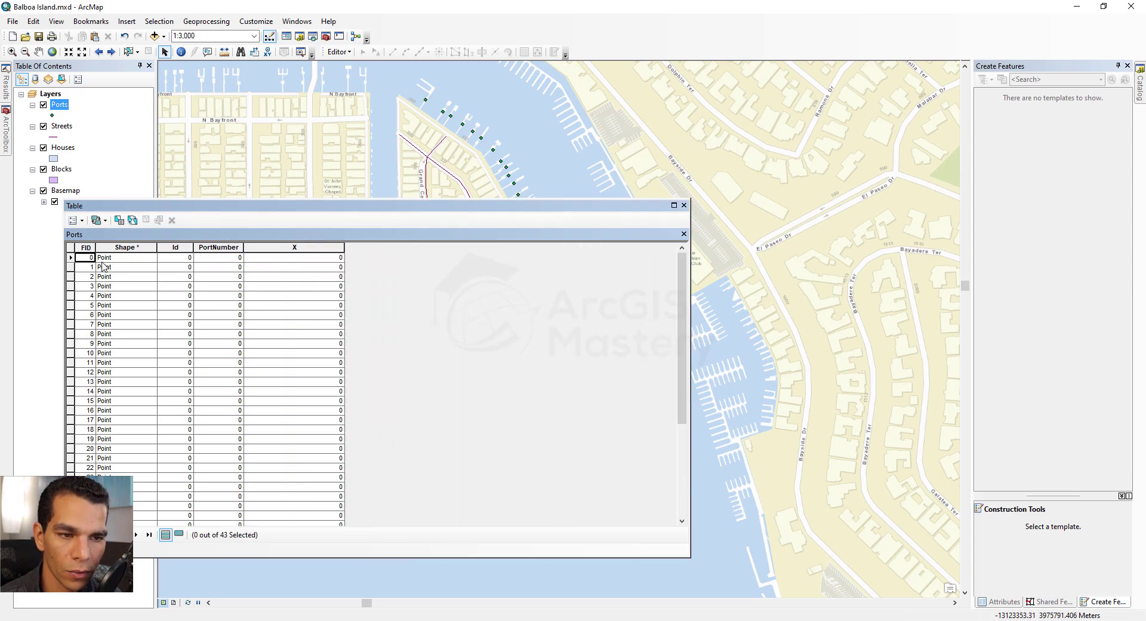
{"action": "left_click", "coordinate": [74, 219]}
{"action": "left_click", "coordinate": [108, 307]}
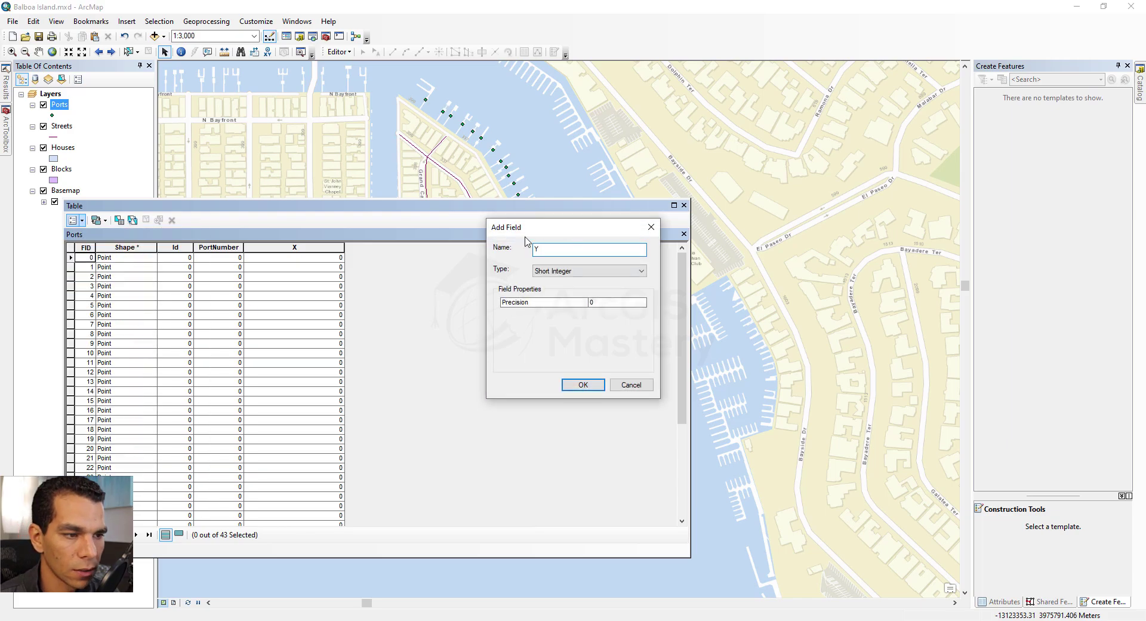
{"action": "left_click", "coordinate": [594, 272]}
{"action": "left_click", "coordinate": [555, 305]}
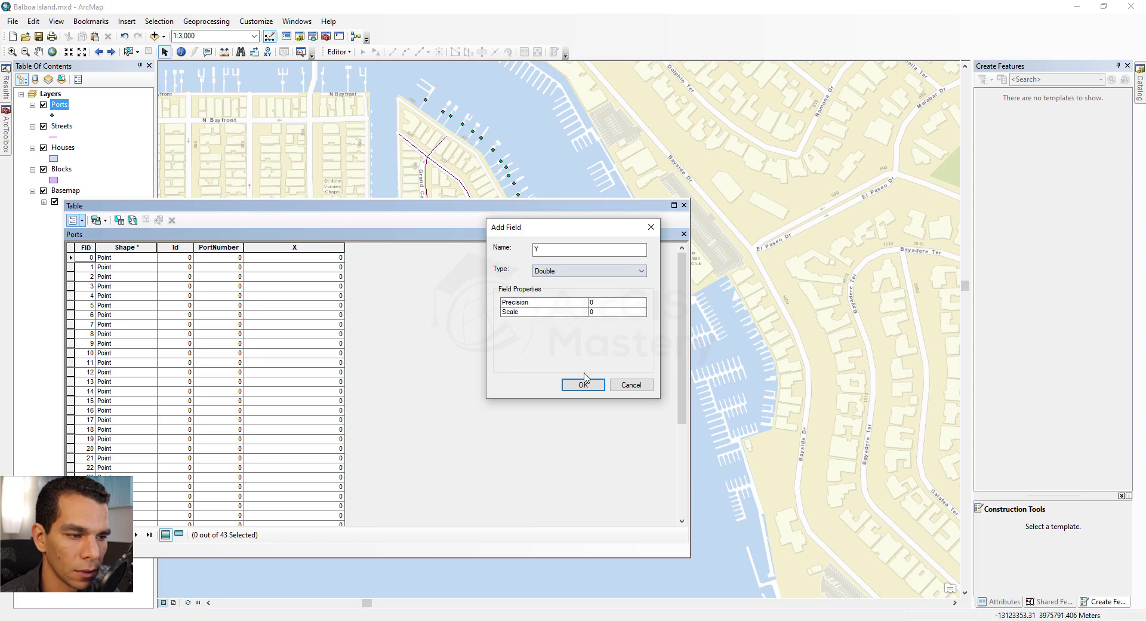
{"action": "left_click", "coordinate": [583, 384]}
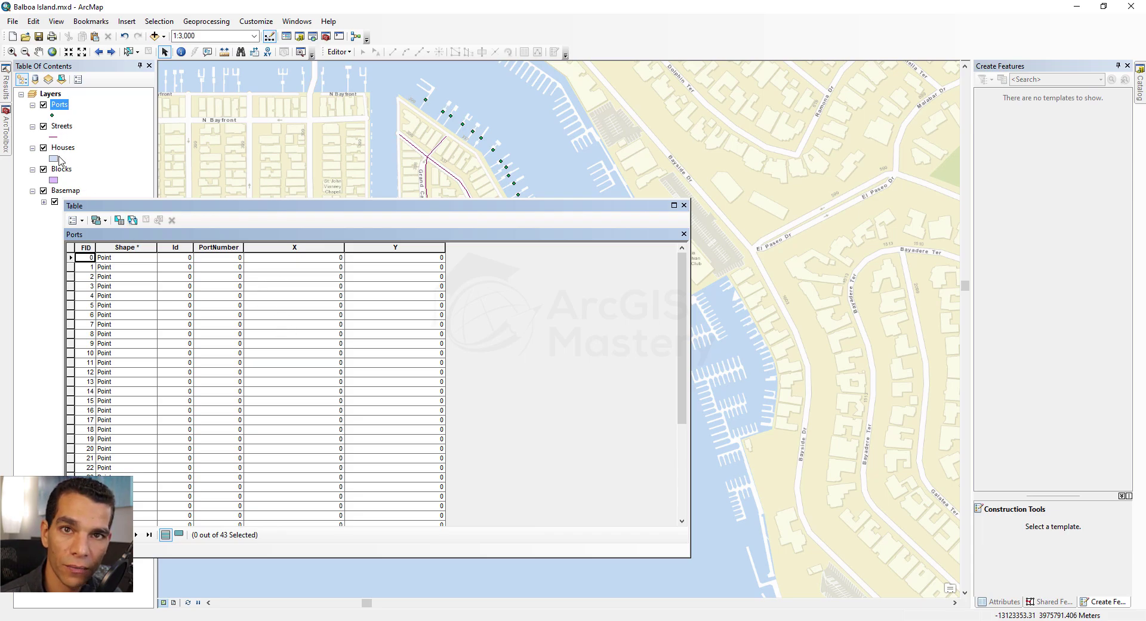
{"action": "left_click", "coordinate": [287, 261]}
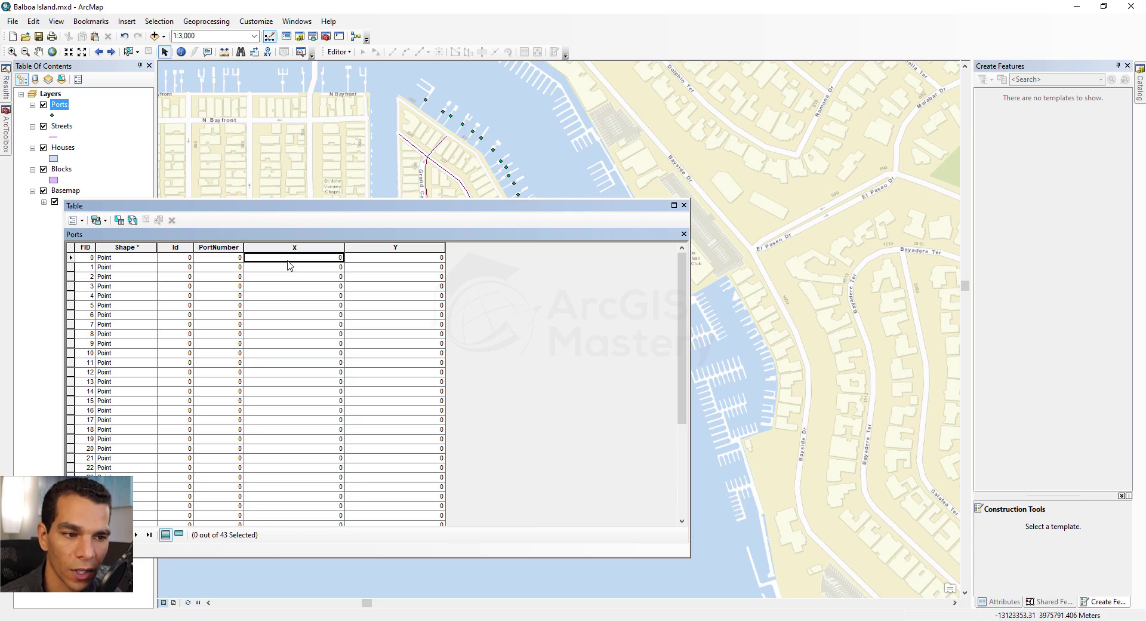
{"action": "left_click", "coordinate": [344, 53]}
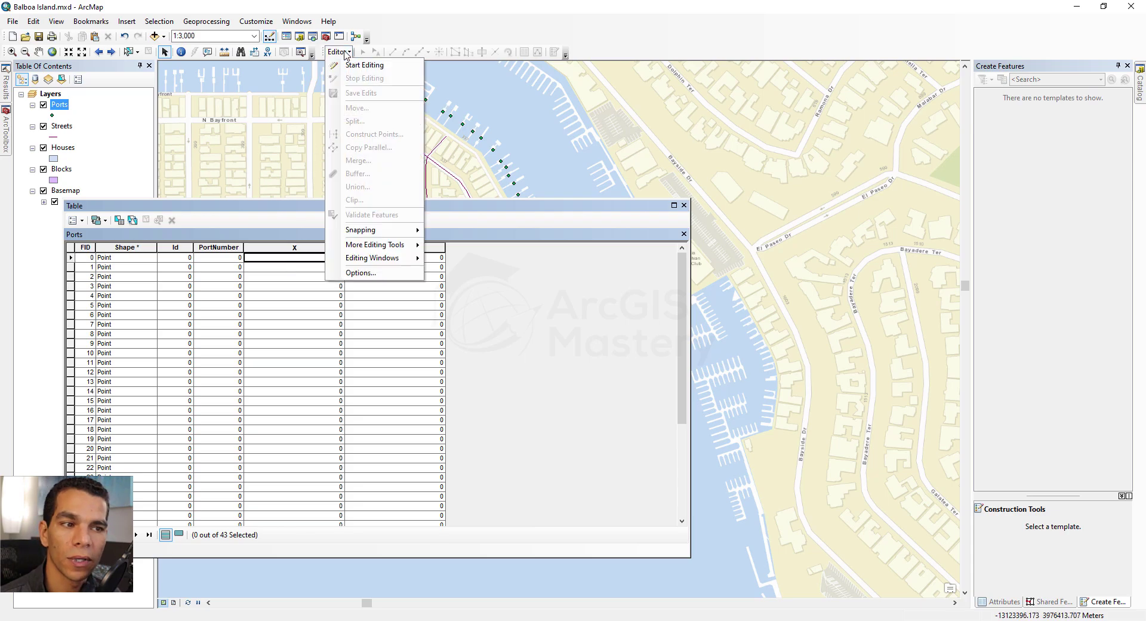
{"action": "left_click", "coordinate": [344, 52]}
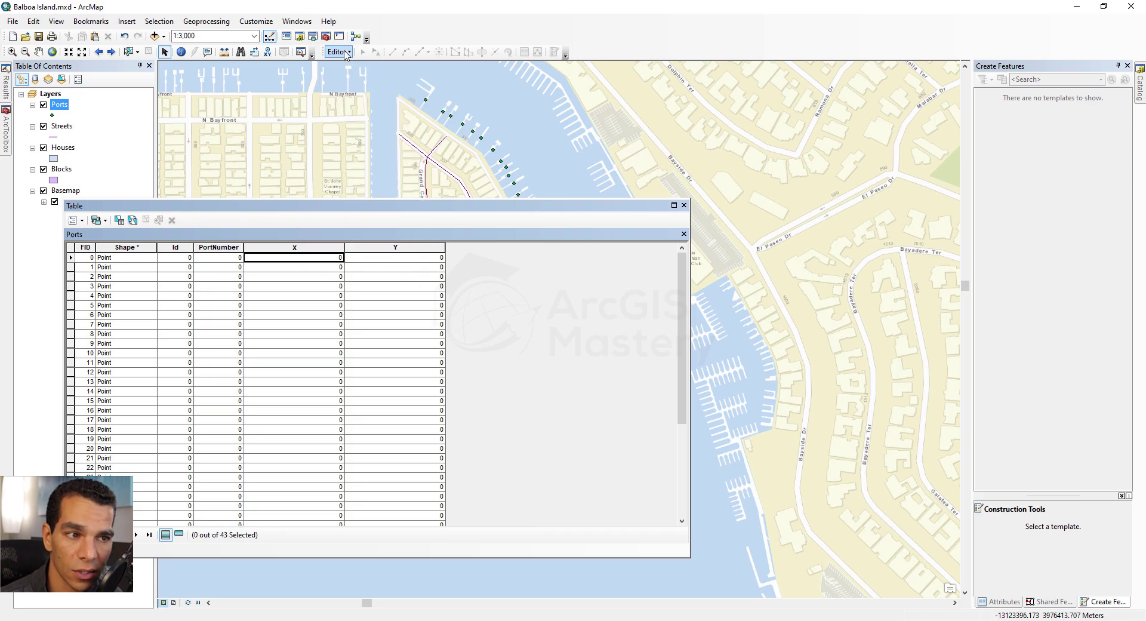
- Close the Ports table and add a Text field named StreetName to the Streets attribute table
{"action": "left_click", "coordinate": [684, 206]}
{"action": "right_click", "coordinate": [62, 127]}
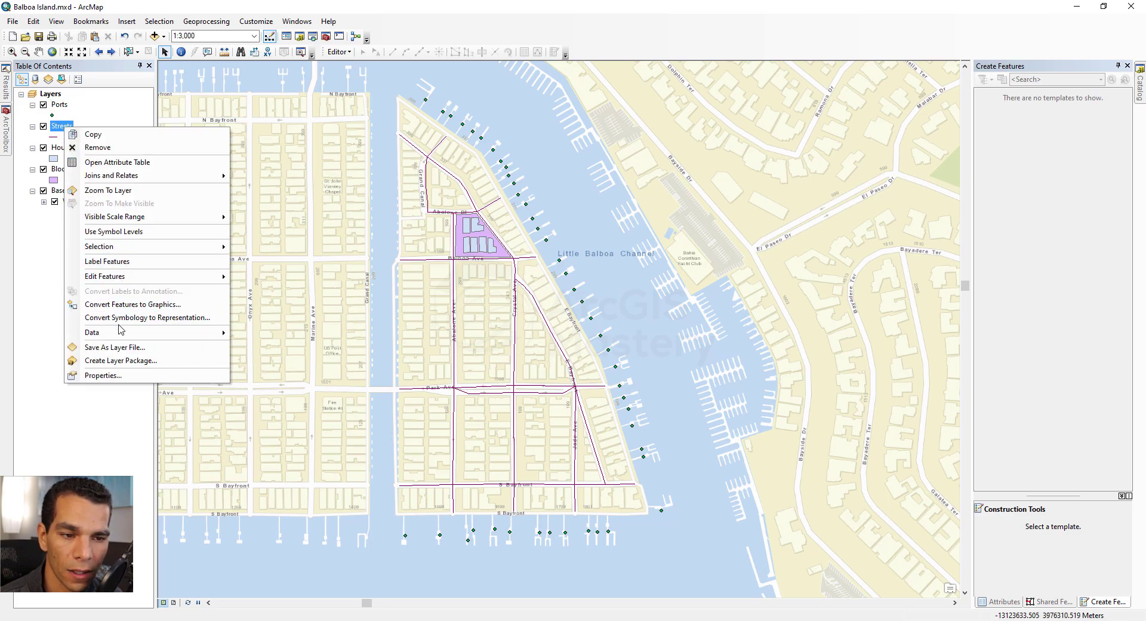
{"action": "left_click", "coordinate": [117, 162]}
{"action": "left_click", "coordinate": [81, 220]}
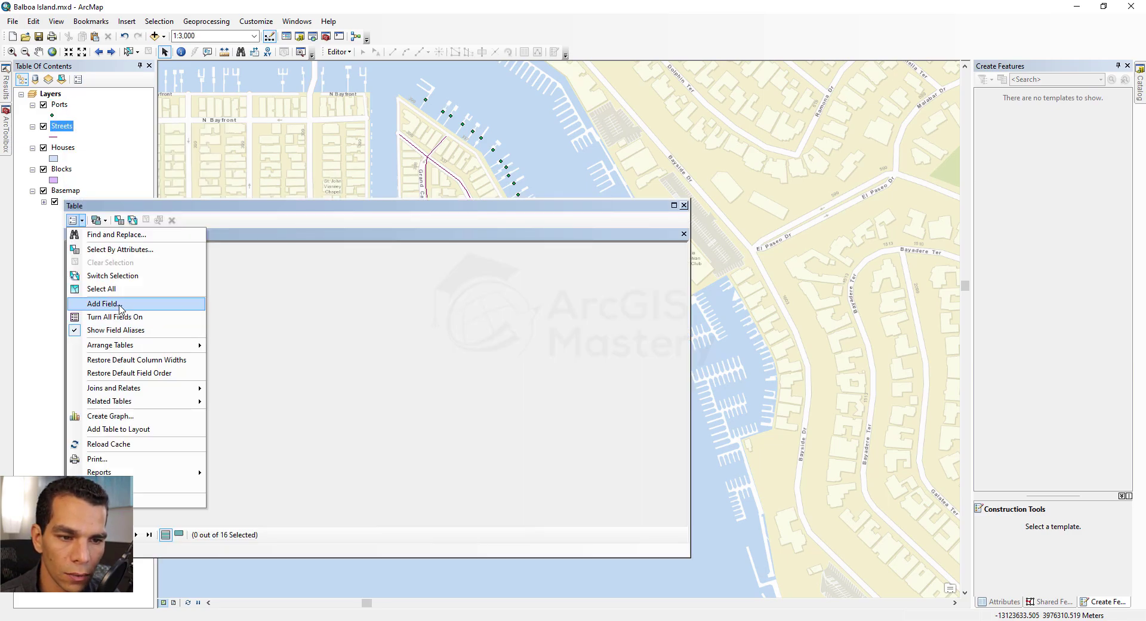
{"action": "left_click", "coordinate": [111, 307]}
{"action": "type", "text": "StreetName"}
{"action": "left_click", "coordinate": [633, 270]}
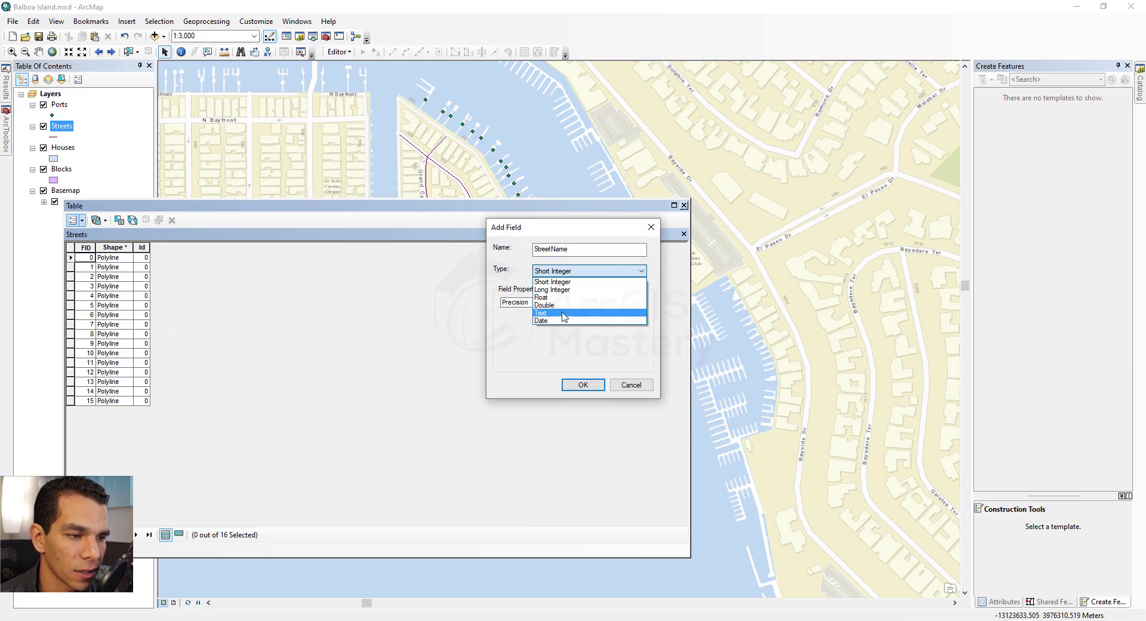
{"action": "left_click", "coordinate": [597, 318]}
{"action": "key", "text": "Return"}
- Add a Double field named Length to the Streets attribute table and close the table
{"action": "left_click", "coordinate": [82, 220]}
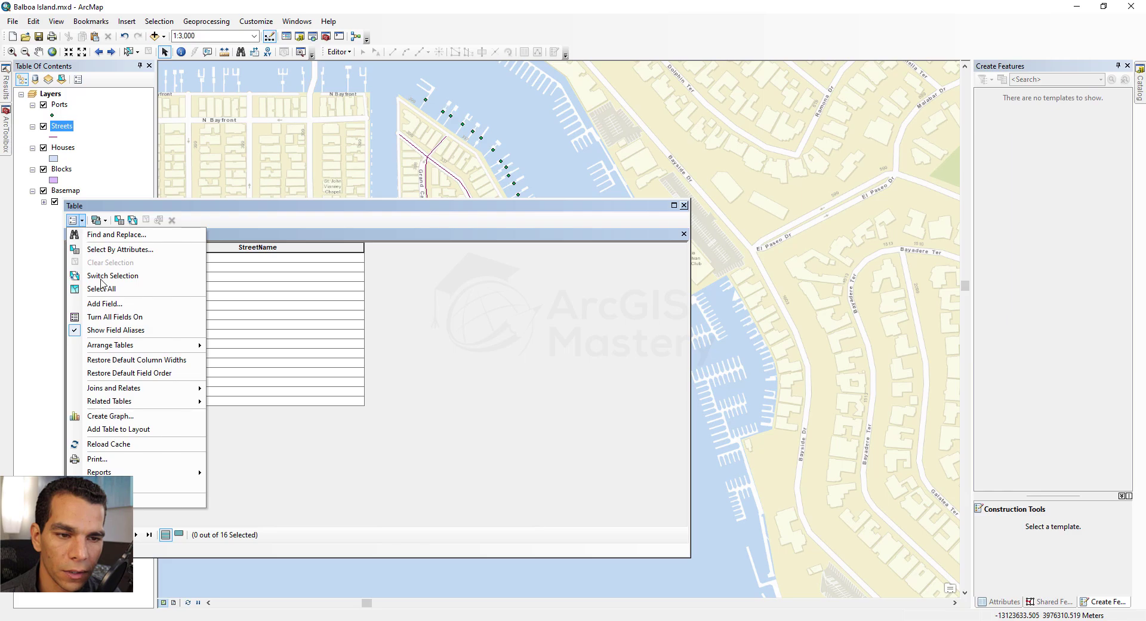
{"action": "left_click", "coordinate": [113, 308]}
{"action": "type", "text": "Length"}
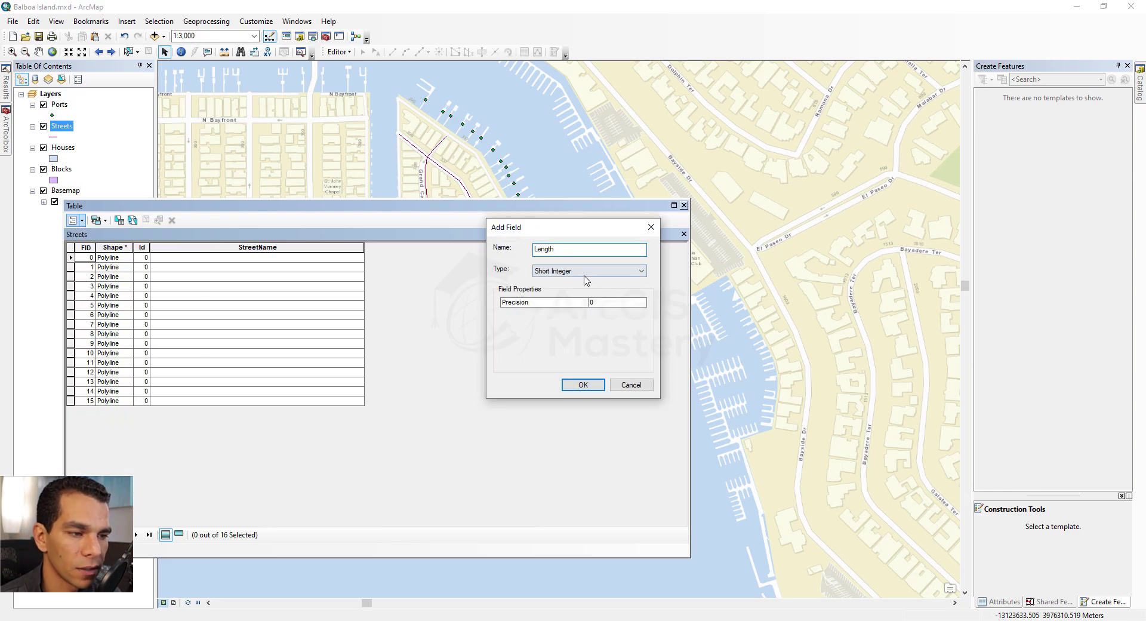
{"action": "left_click", "coordinate": [584, 272]}
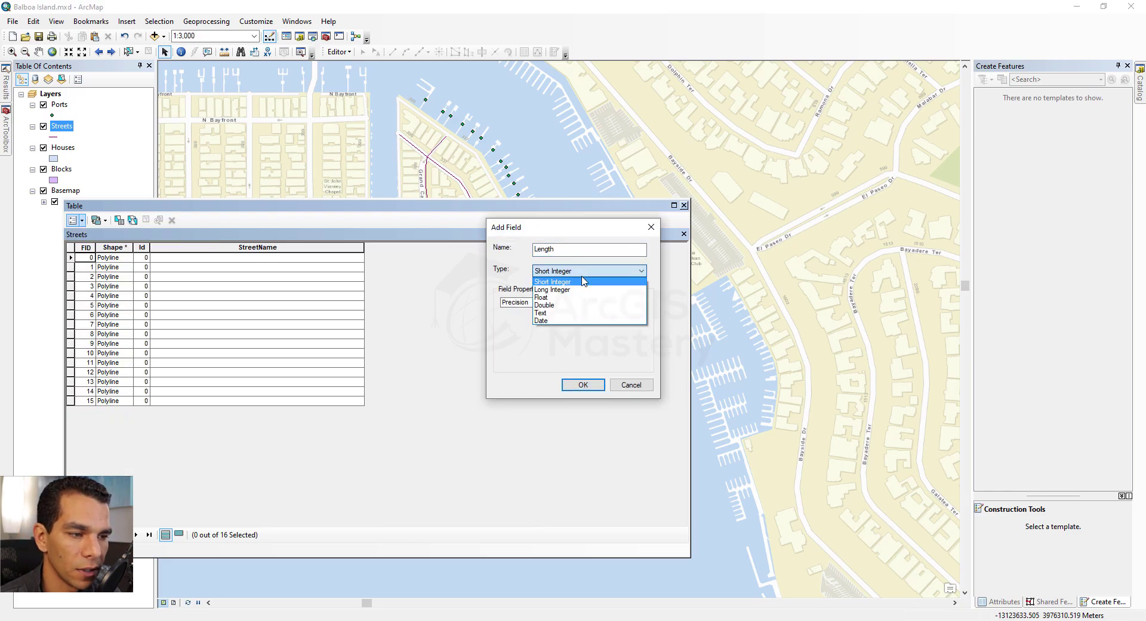
{"action": "left_click", "coordinate": [572, 306]}
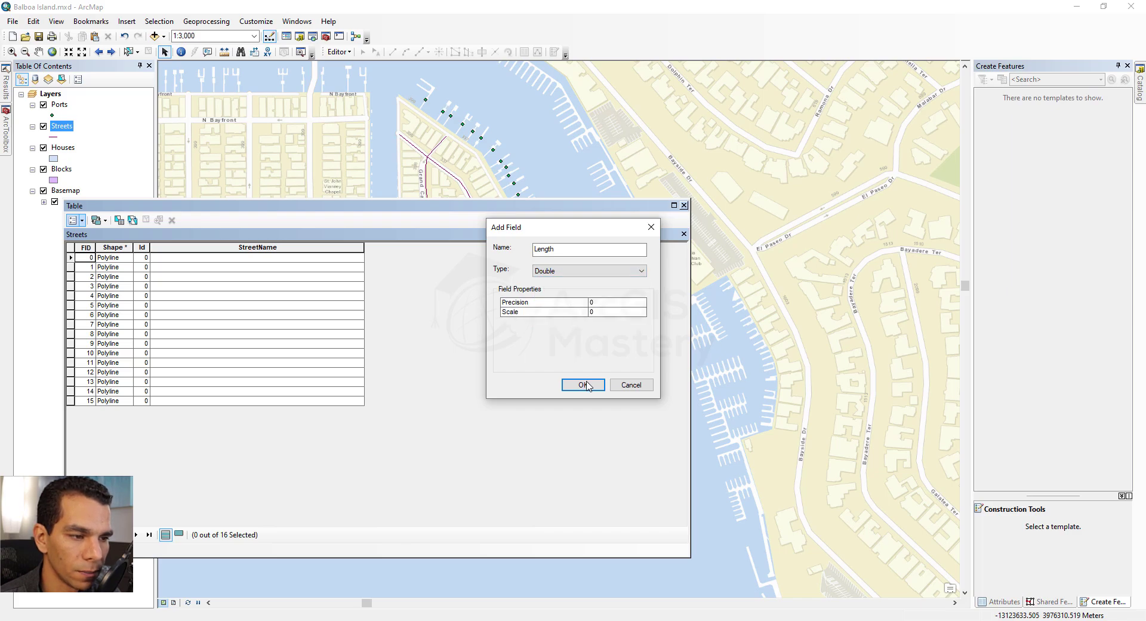
{"action": "left_click", "coordinate": [583, 385]}
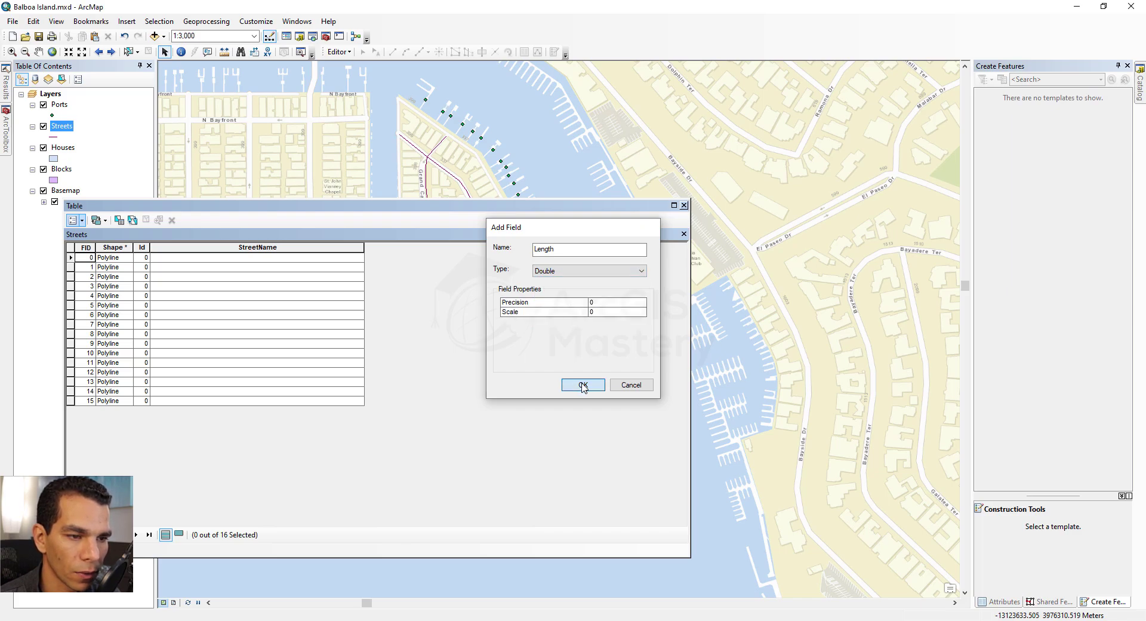
{"action": "left_click", "coordinate": [684, 205]}
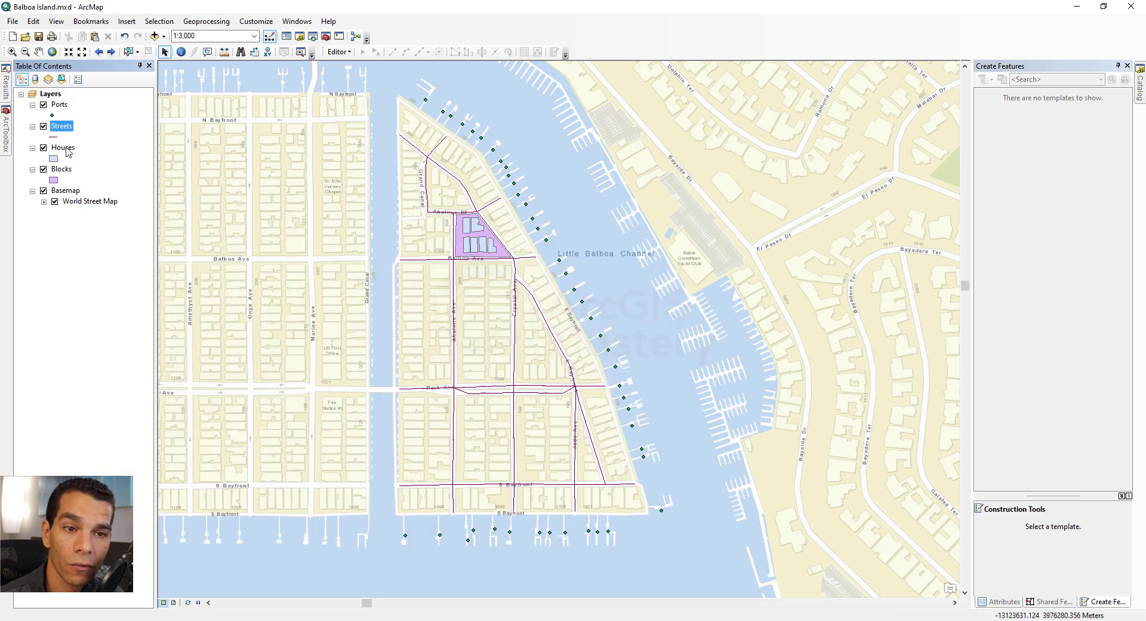
- Open the Houses attribute table and add a field named HouseNum
{"action": "right_click", "coordinate": [63, 147]}
{"action": "left_click", "coordinate": [174, 178]}
{"action": "left_click", "coordinate": [77, 220]}
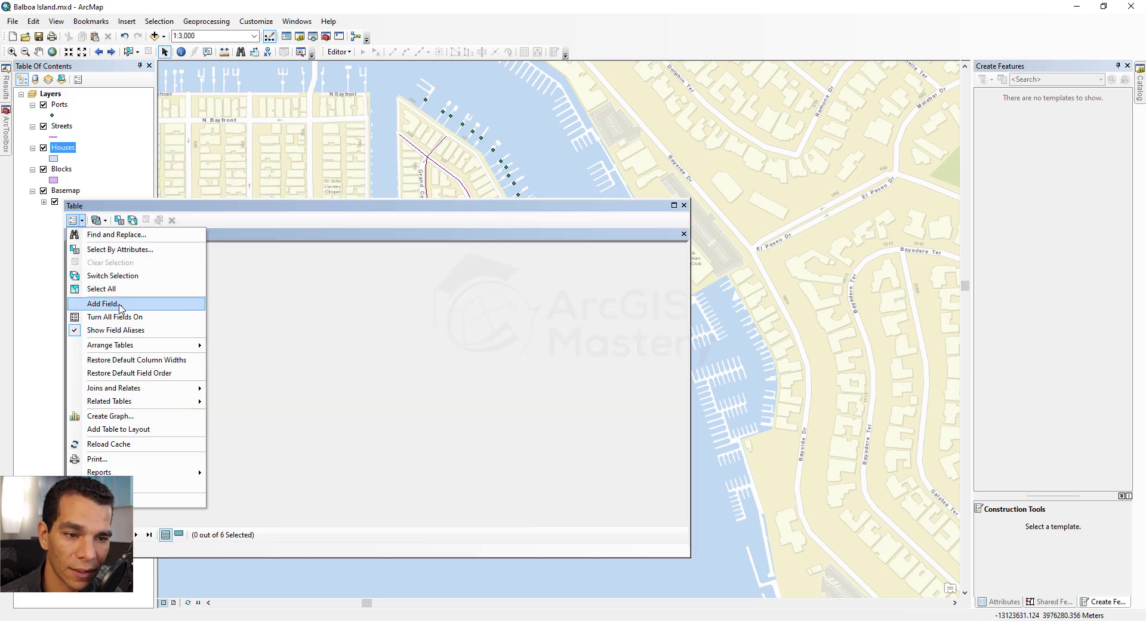
{"action": "left_click", "coordinate": [118, 304]}
{"action": "type", "text": "Hou"}
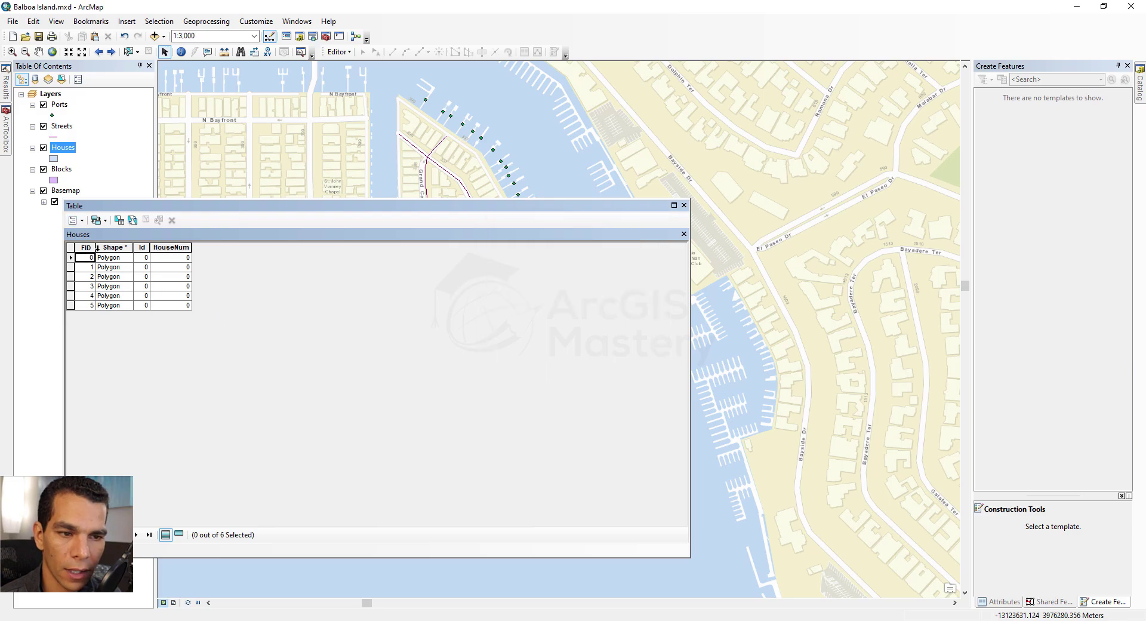
- Add a Double field named Area to the Houses attribute table and close the table
{"action": "left_click", "coordinate": [73, 220]}
{"action": "left_click", "coordinate": [129, 304]}
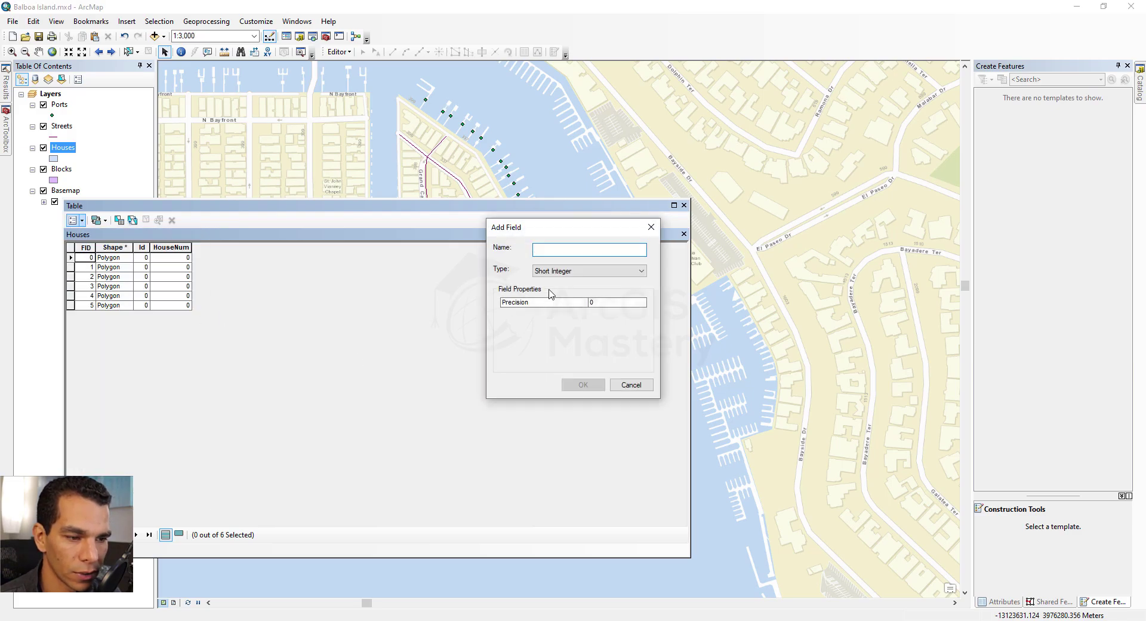
{"action": "type", "text": "Area"}
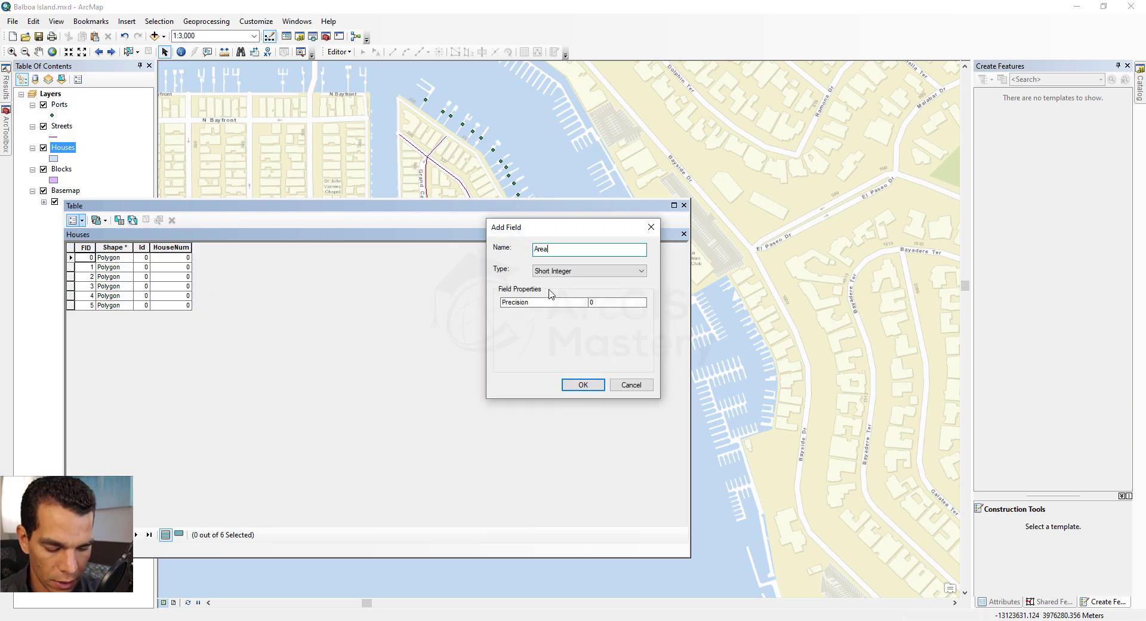
{"action": "left_click", "coordinate": [578, 271]}
{"action": "left_click", "coordinate": [573, 303]}
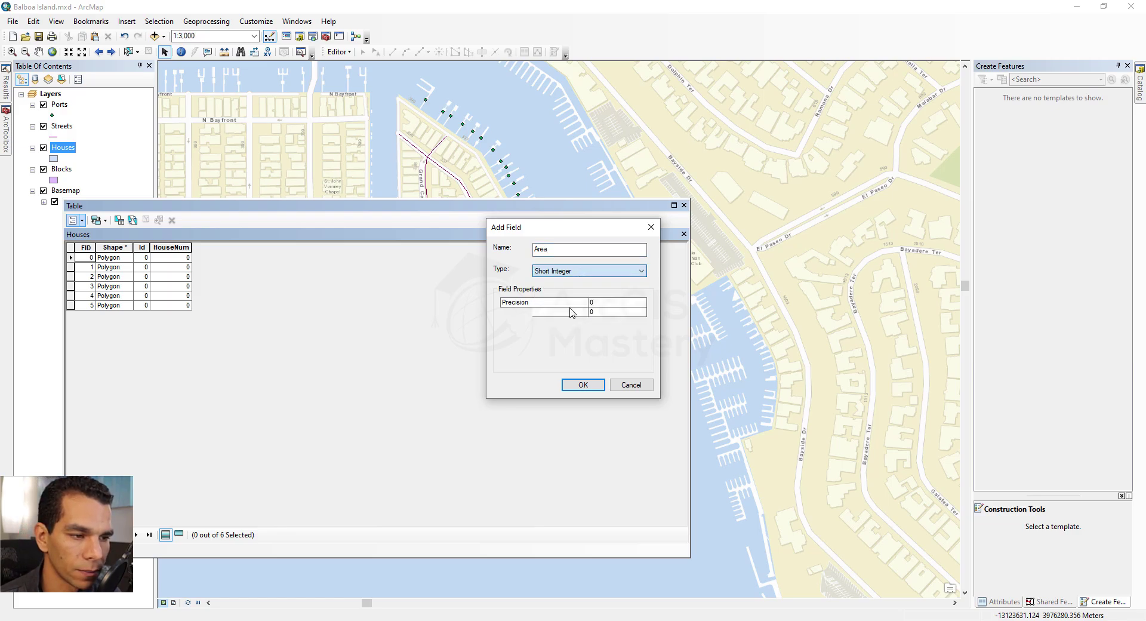
{"action": "left_click", "coordinate": [581, 386]}
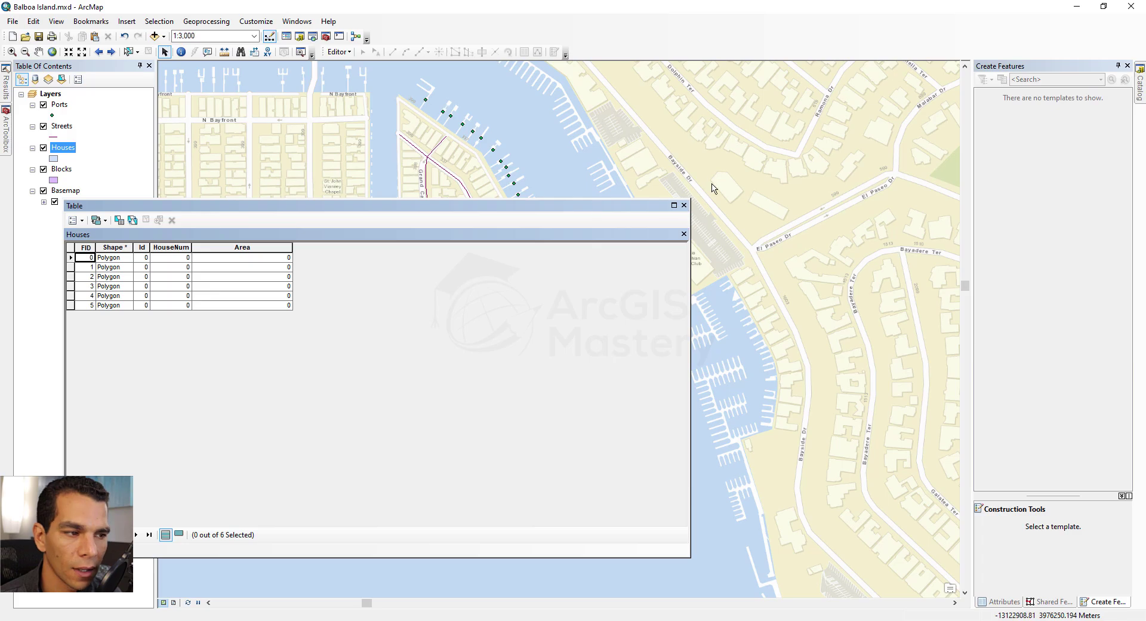
{"action": "left_click", "coordinate": [683, 205]}
- Open the Blocks attribute table and add a Short Integer field named BlockNum
{"action": "right_click", "coordinate": [65, 172]}
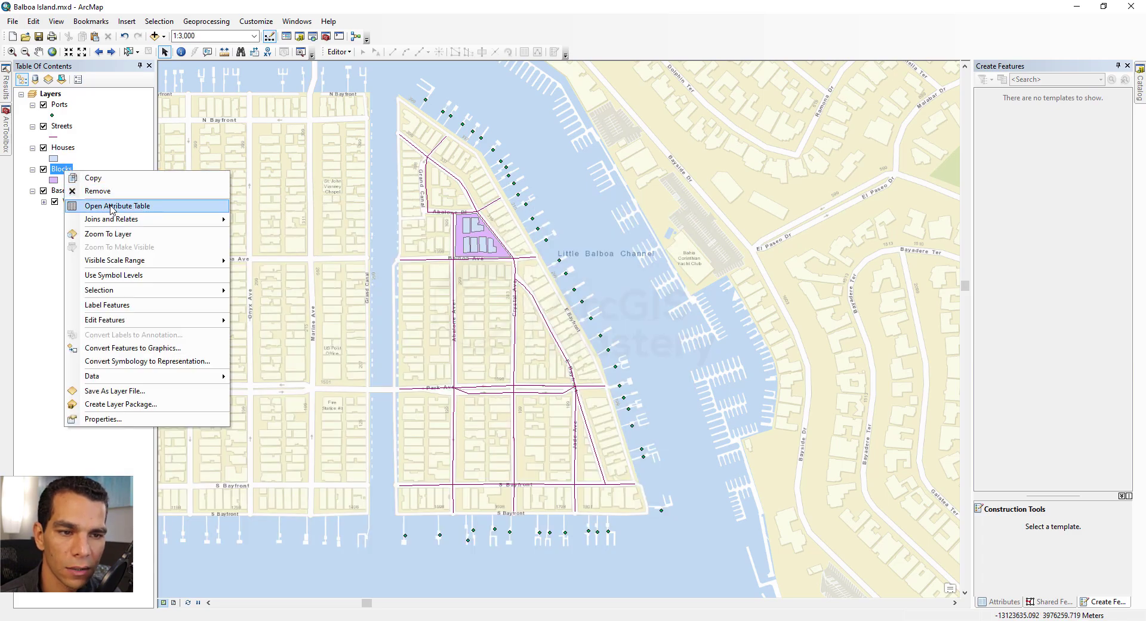
{"action": "left_click", "coordinate": [113, 206]}
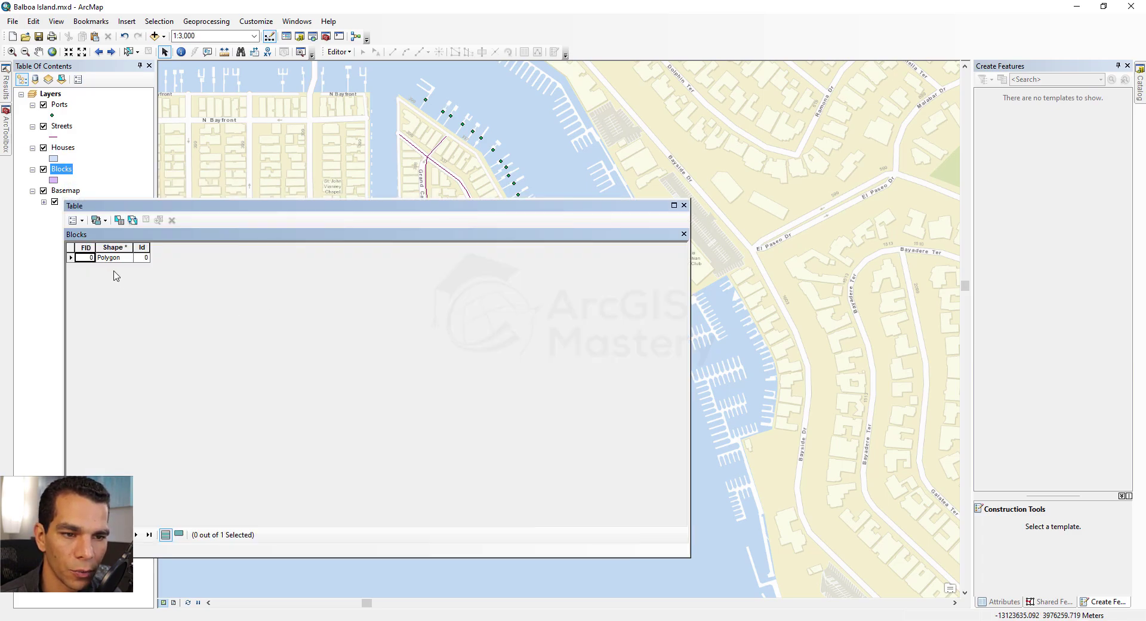
{"action": "left_click", "coordinate": [82, 221]}
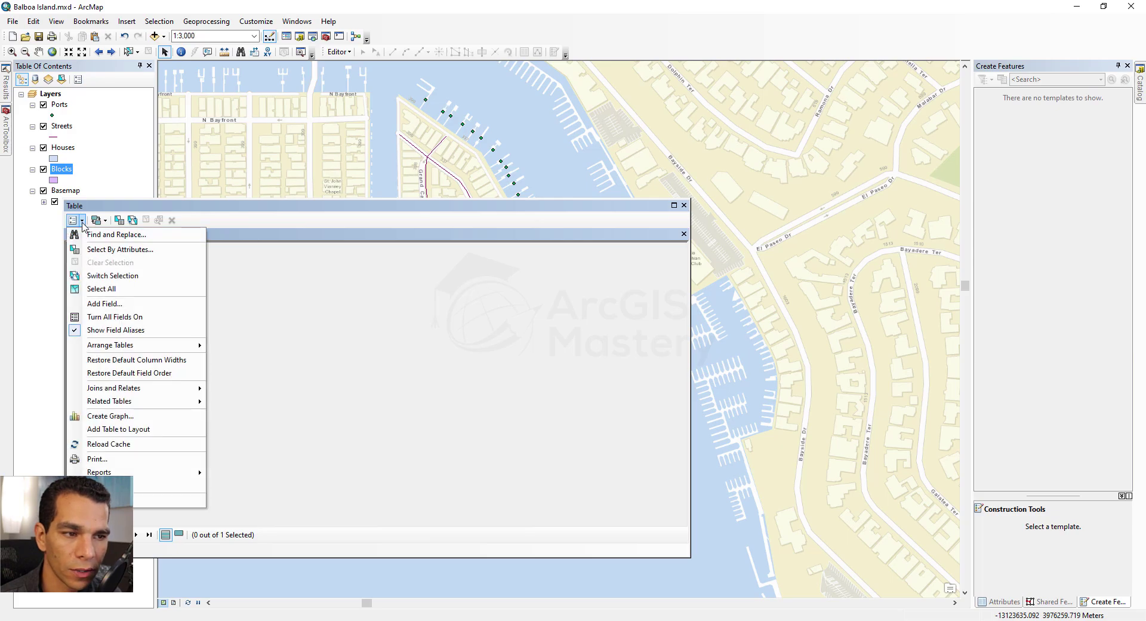
{"action": "left_click", "coordinate": [120, 305]}
{"action": "type", "text": "Bl"}
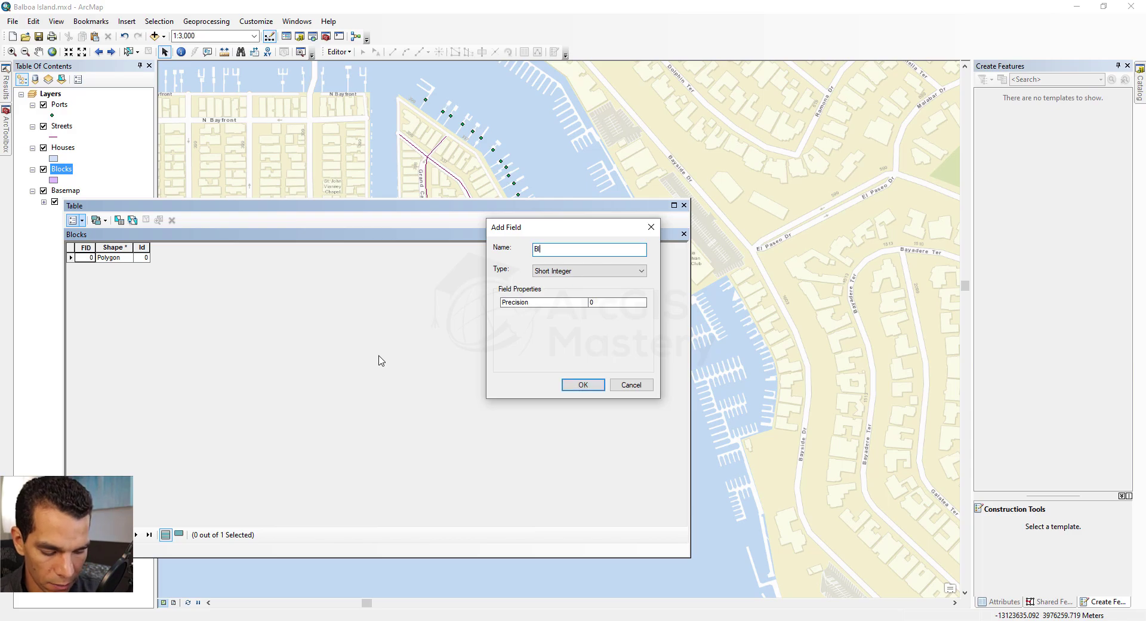
{"action": "type", "text": "ockNum"}
{"action": "left_click", "coordinate": [583, 384]}
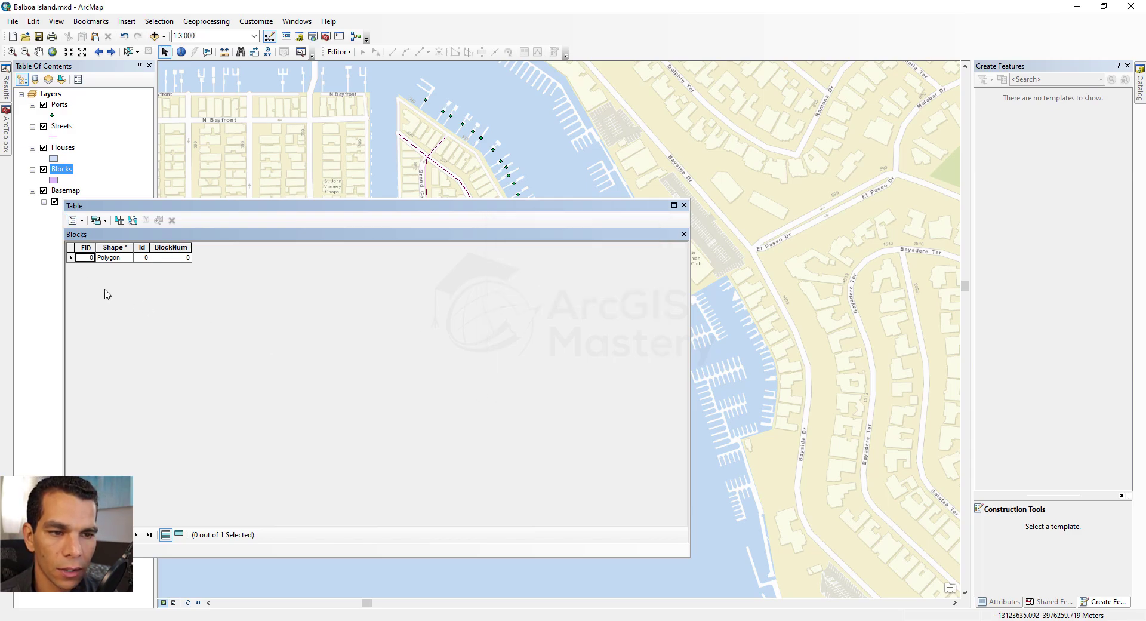
- Add a Double field named Area to the Blocks attribute table and close the table
{"action": "left_click", "coordinate": [73, 220]}
{"action": "left_click", "coordinate": [108, 306]}
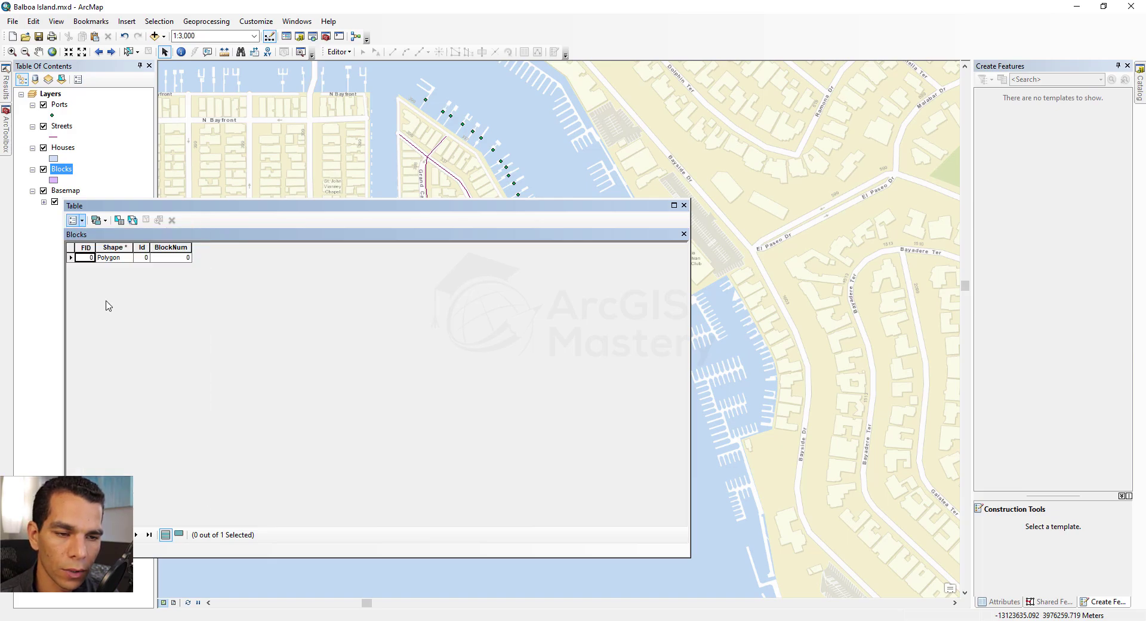
{"action": "type", "text": "Area"}
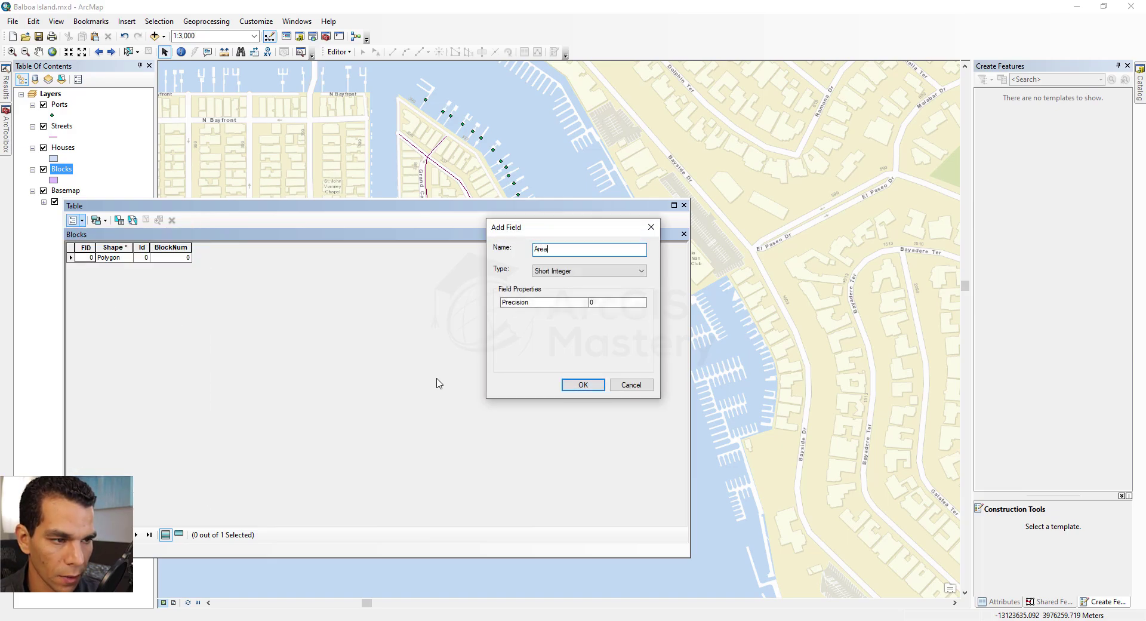
{"action": "key", "text": "Tab"}
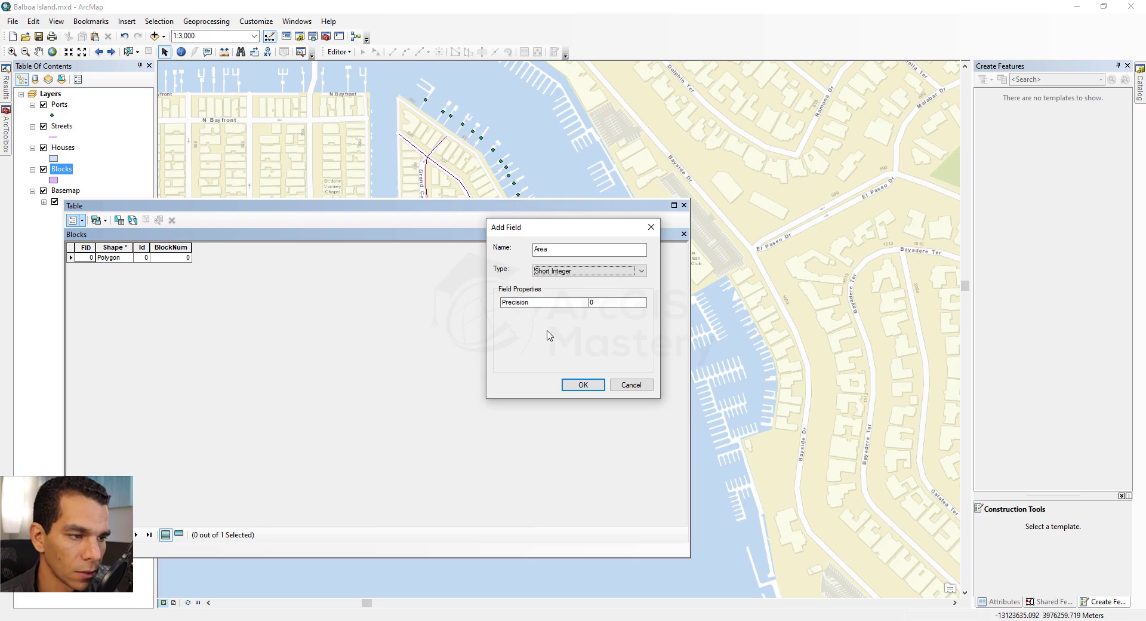
{"action": "left_click", "coordinate": [641, 271]}
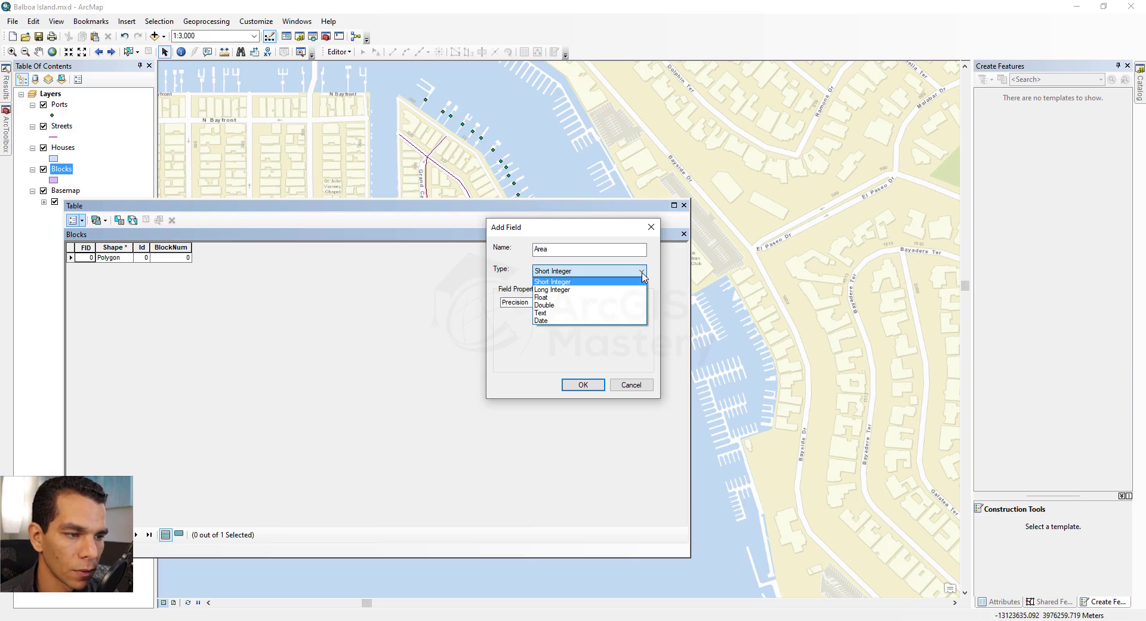
{"action": "left_click", "coordinate": [556, 305]}
{"action": "left_click", "coordinate": [583, 384]}
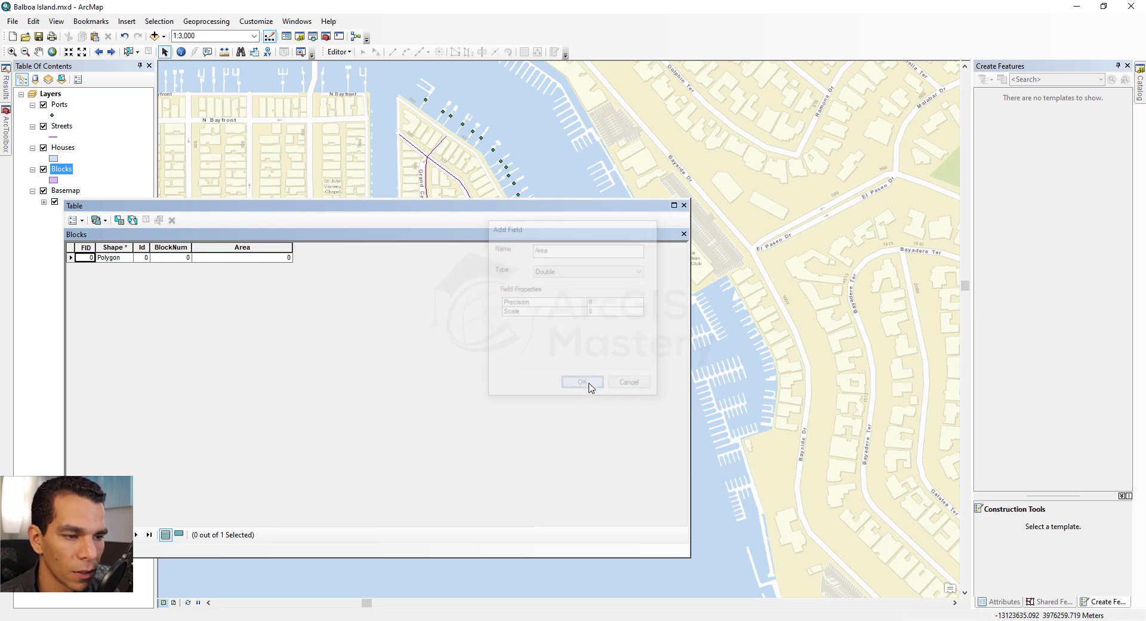
{"action": "left_click", "coordinate": [684, 205]}
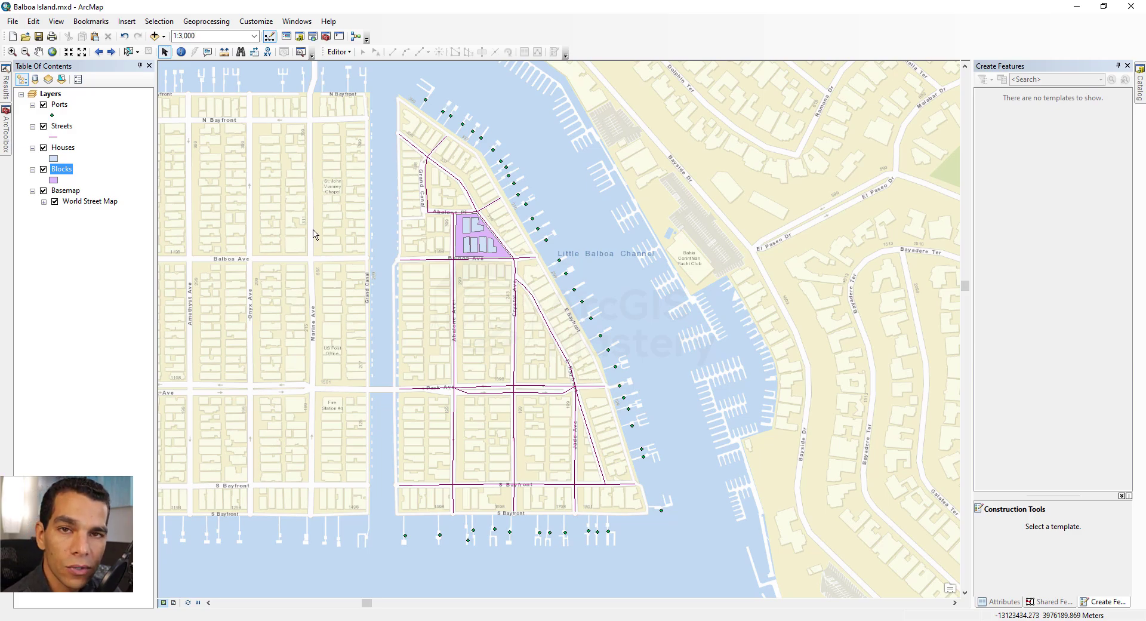
- Start an editing session and open the Ports attribute table
{"action": "left_click", "coordinate": [342, 55]}
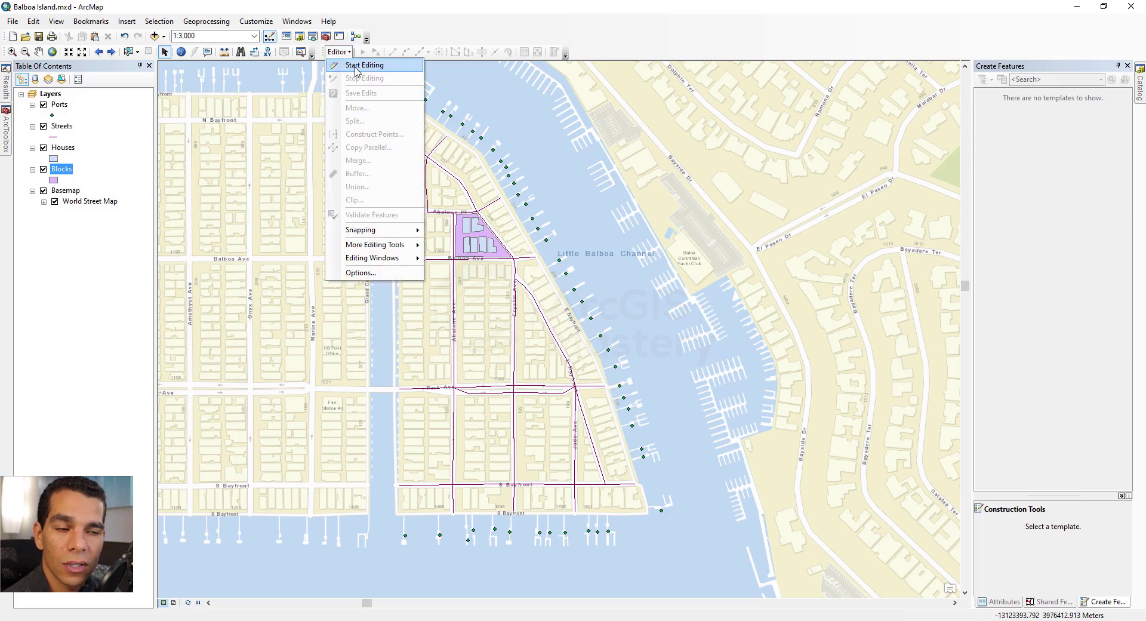
{"action": "left_click", "coordinate": [355, 70]}
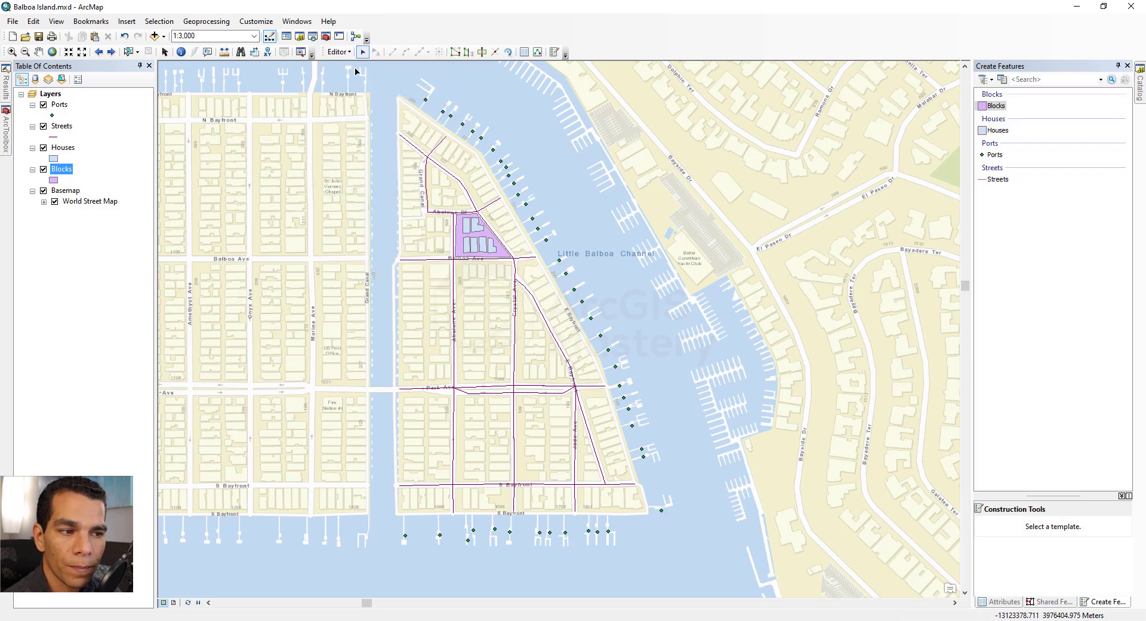
{"action": "right_click", "coordinate": [60, 106]}
{"action": "left_click", "coordinate": [103, 137]}
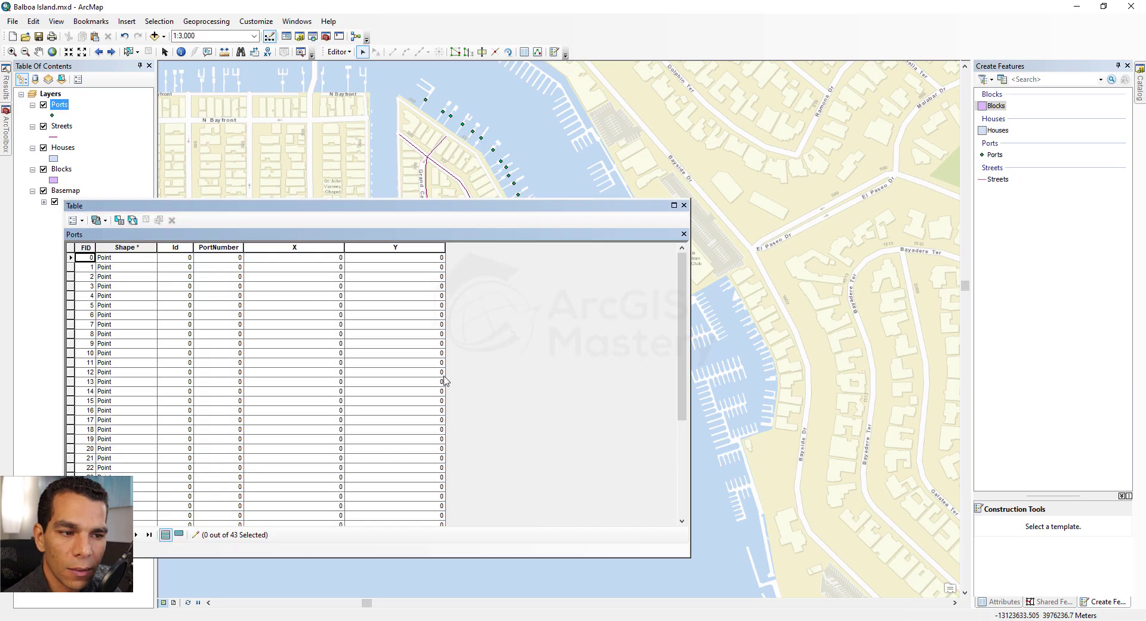
- Fill in PortNumber for the first four Ports records with 1, 2, 3 and 4
{"action": "left_click", "coordinate": [232, 257]}
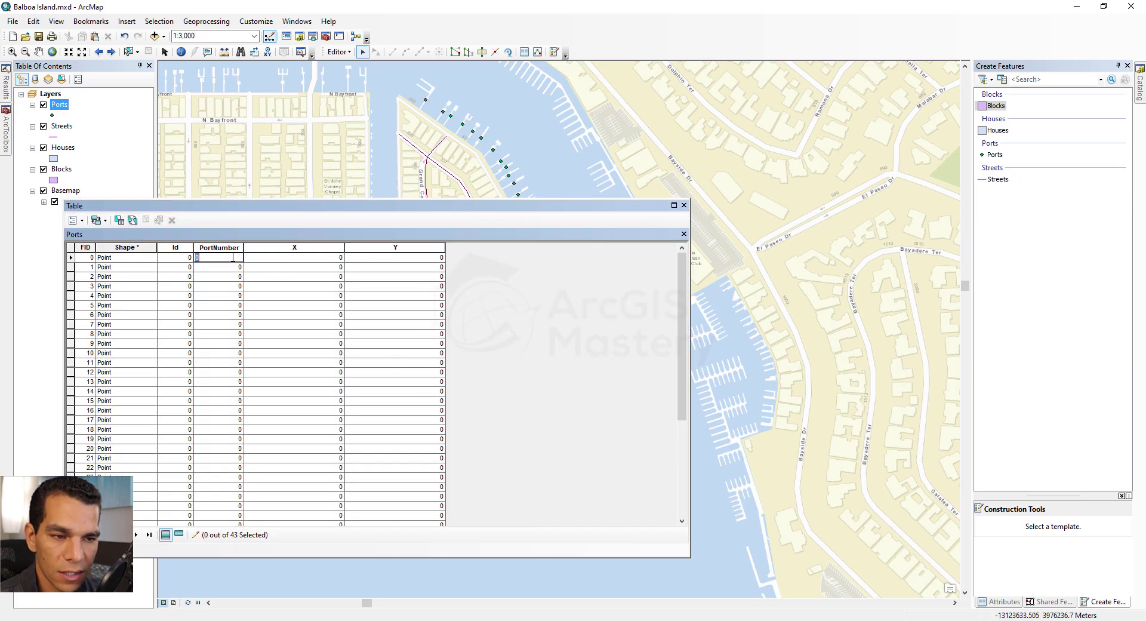
{"action": "key", "text": "Return"}
{"action": "type", "text": "2"}
{"action": "key", "text": "Return"}
{"action": "type", "text": "3"}
{"action": "key", "text": "Return"}
{"action": "type", "text": "4"}
{"action": "key", "text": "Return"}
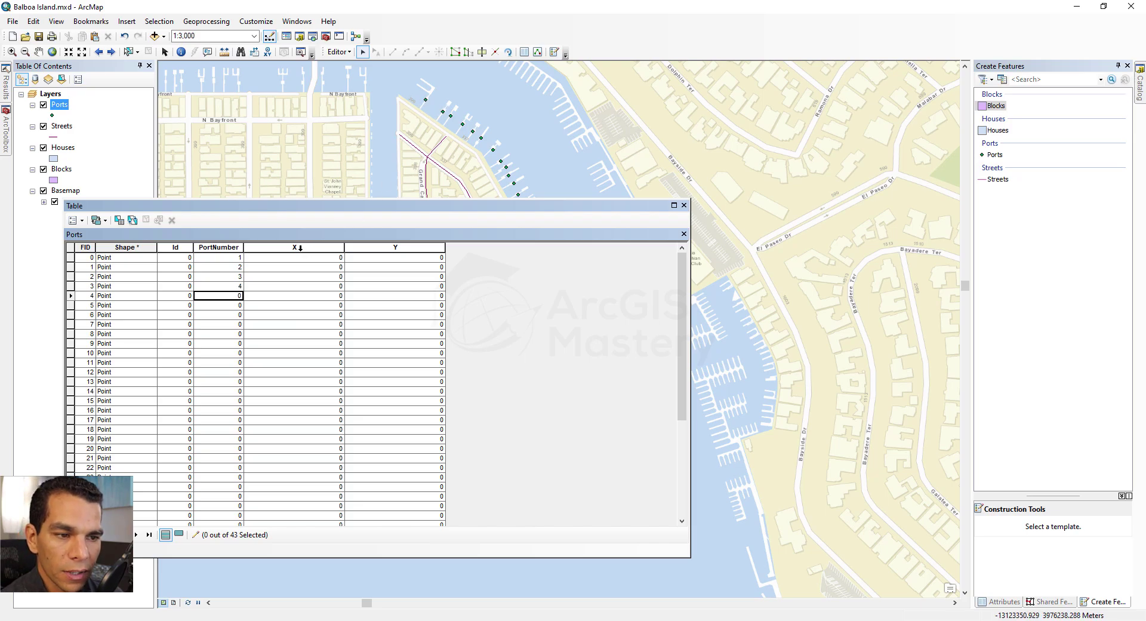
- Calculate the Ports table's X field as the X Coordinate of Point in meters, using the data source's coordinate system
{"action": "left_click", "coordinate": [299, 249]}
{"action": "right_click", "coordinate": [299, 249]}
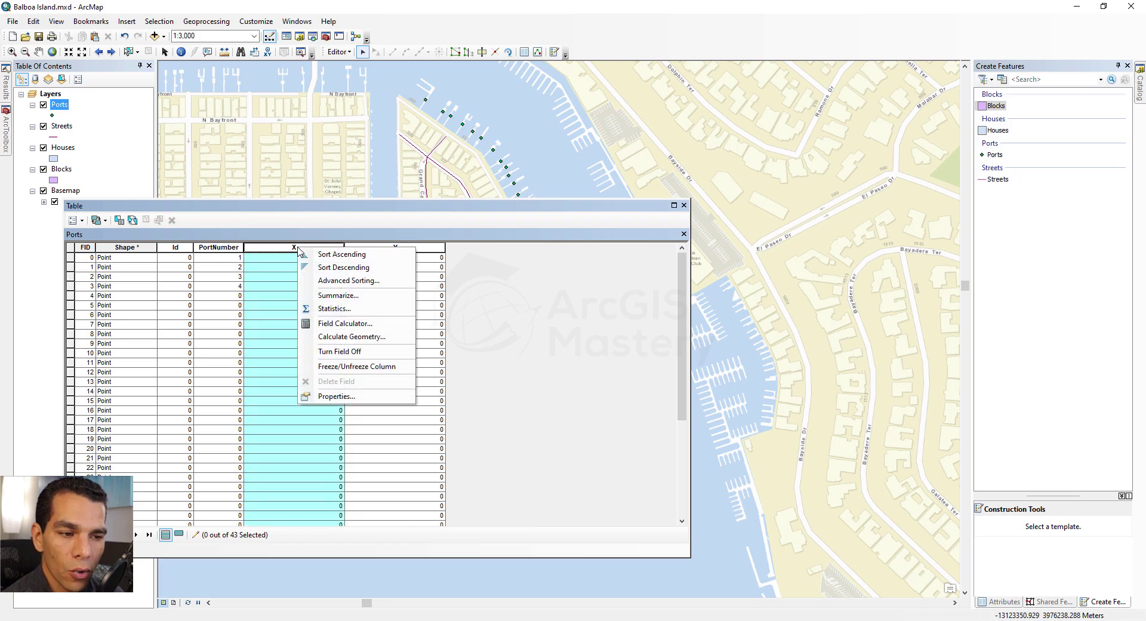
{"action": "left_click", "coordinate": [352, 338]}
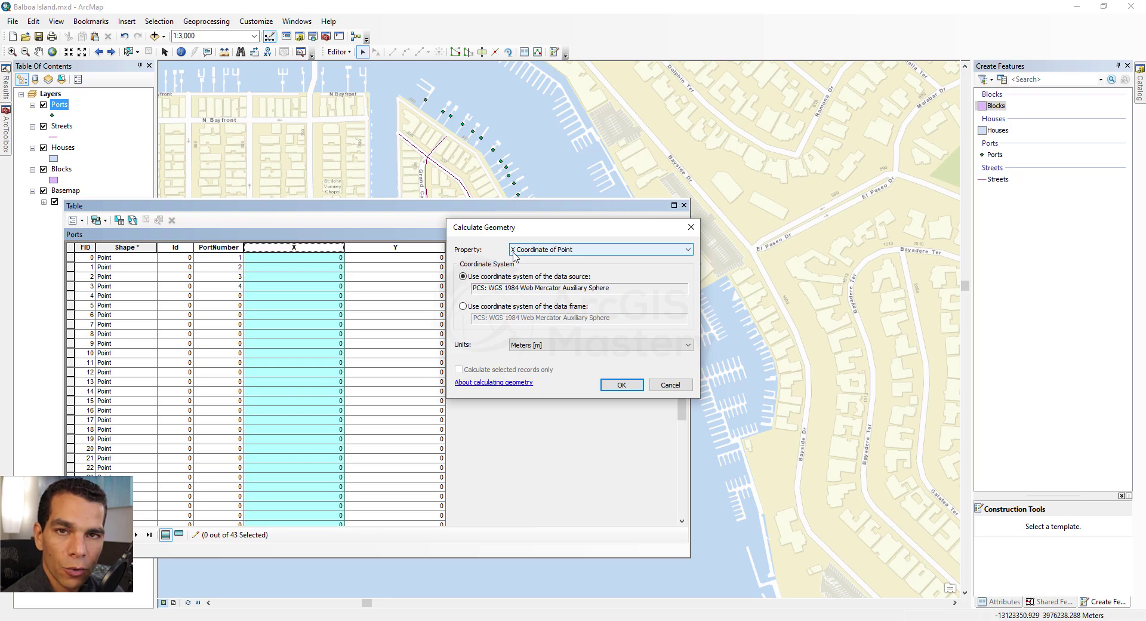
{"action": "left_click", "coordinate": [645, 253]}
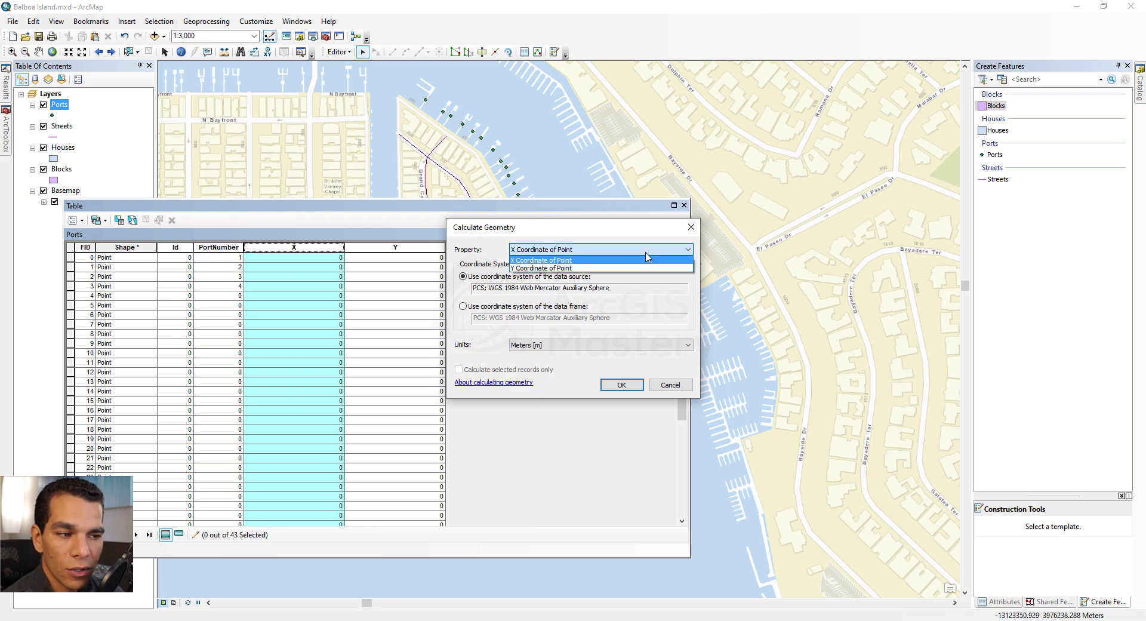
{"action": "left_click", "coordinate": [576, 261]}
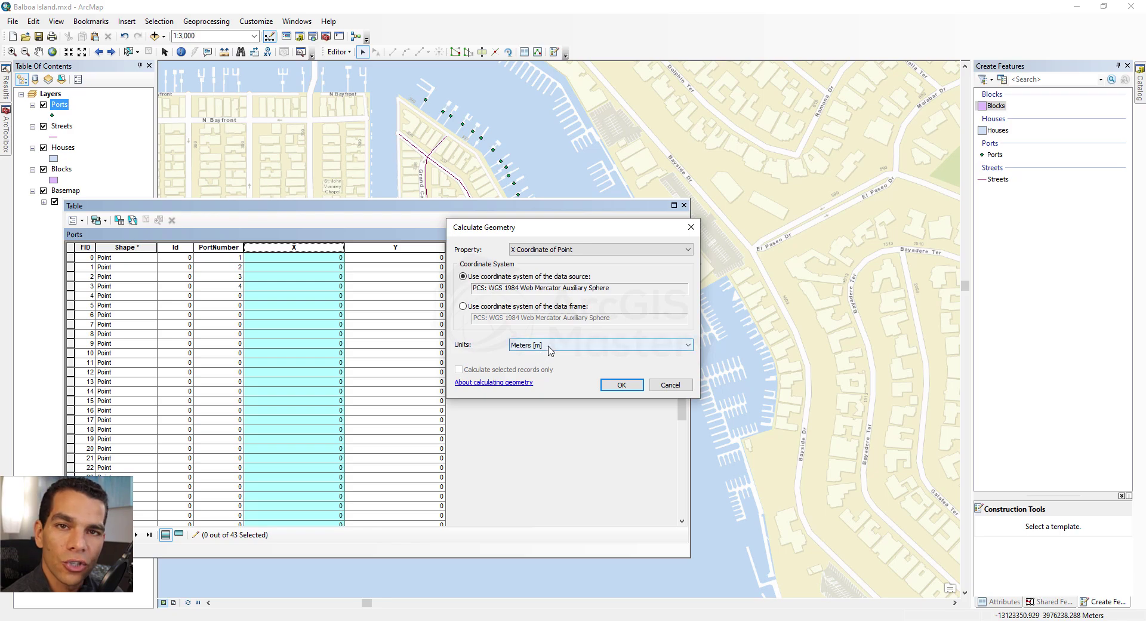
{"action": "left_click", "coordinate": [621, 386]}
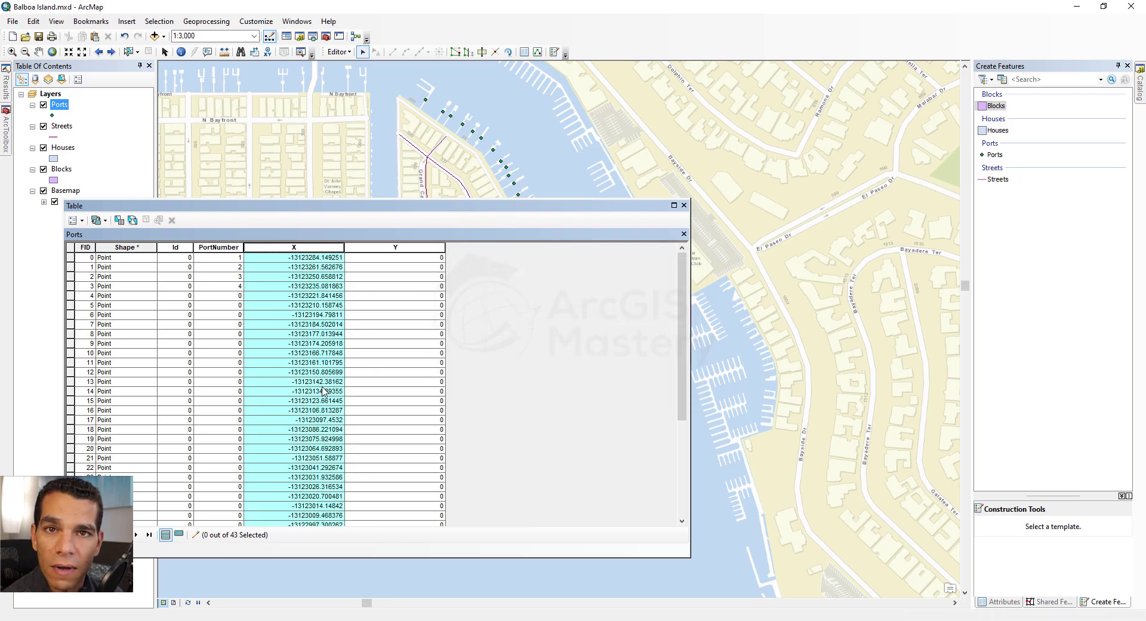
- Calculate the Ports table's Y field as the Y Coordinate of Point in meters and close the table
{"action": "left_click", "coordinate": [399, 245]}
{"action": "right_click", "coordinate": [401, 247]}
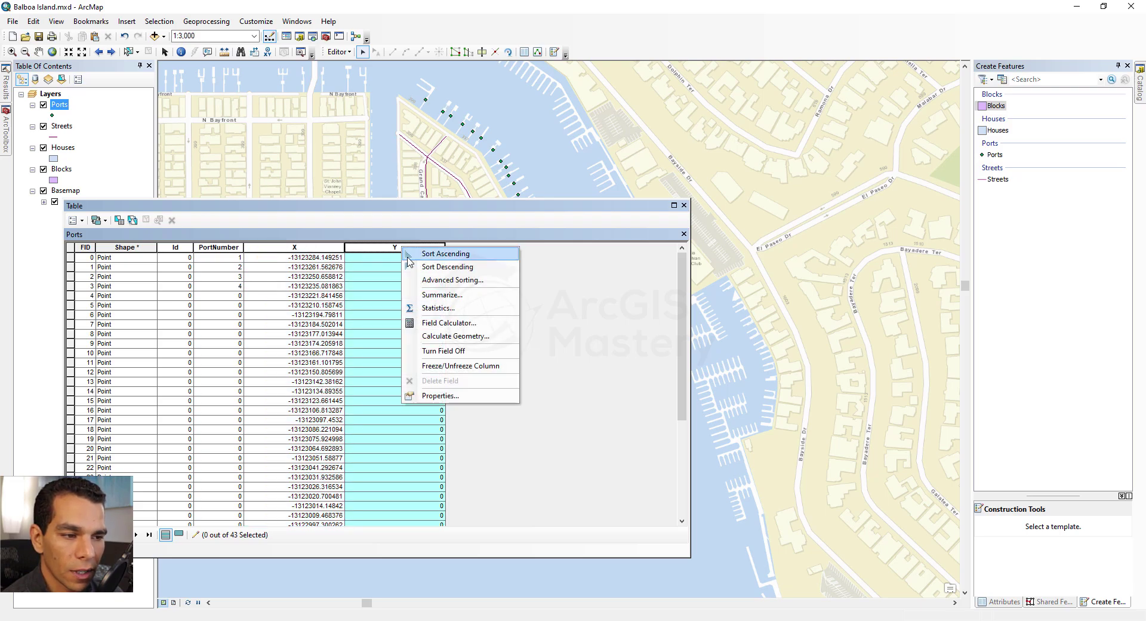
{"action": "left_click", "coordinate": [455, 336]}
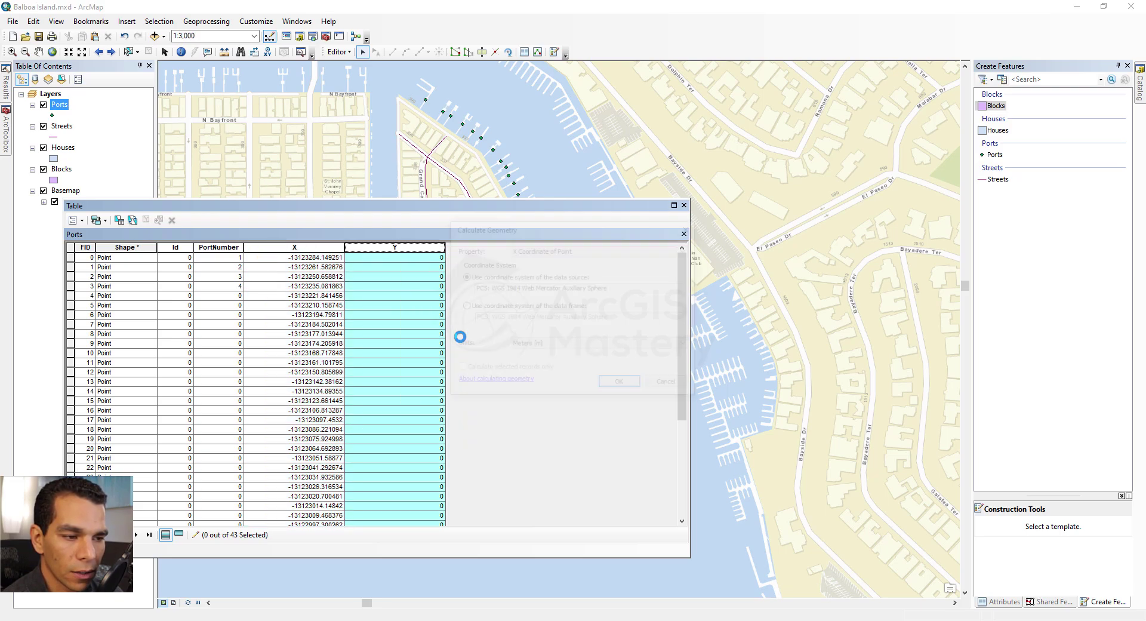
{"action": "left_click", "coordinate": [598, 251]}
{"action": "left_click", "coordinate": [588, 267]}
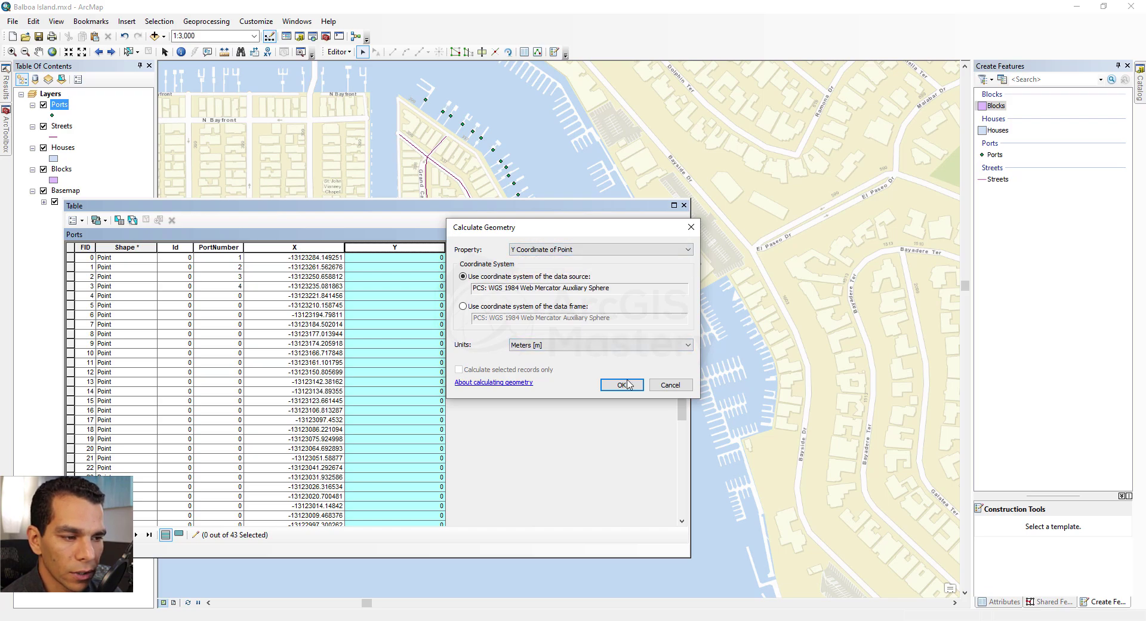
{"action": "left_click", "coordinate": [621, 385]}
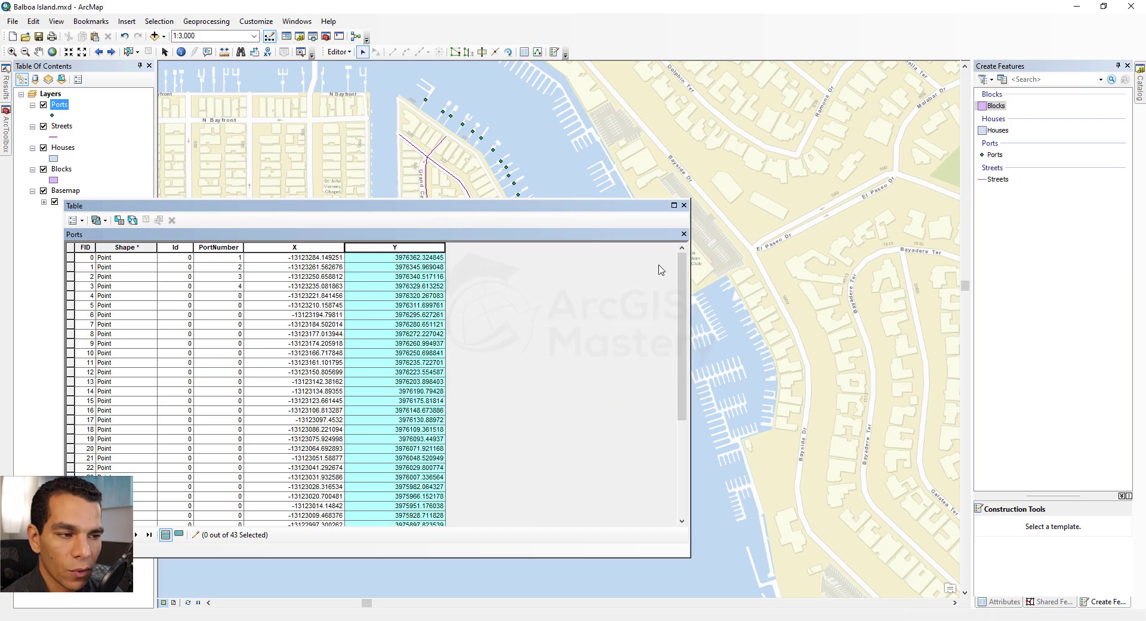
{"action": "left_click", "coordinate": [684, 205]}
- Remove the World Street Map basemap and add the OpenStreetMap basemap in its place
{"action": "left_click", "coordinate": [62, 127]}
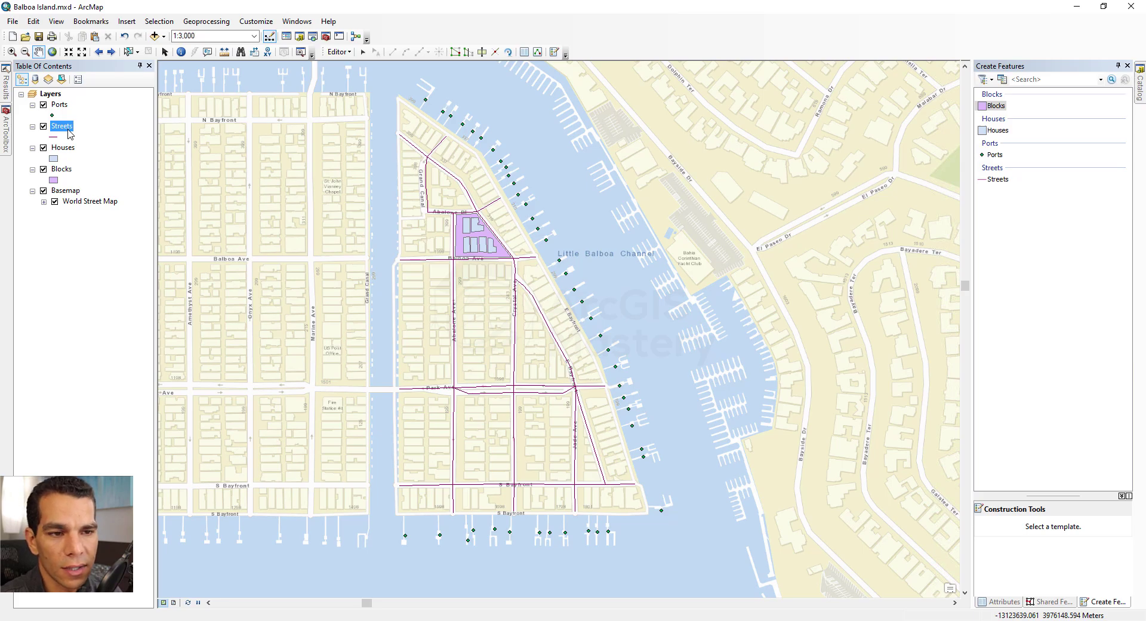
{"action": "right_click", "coordinate": [71, 192]}
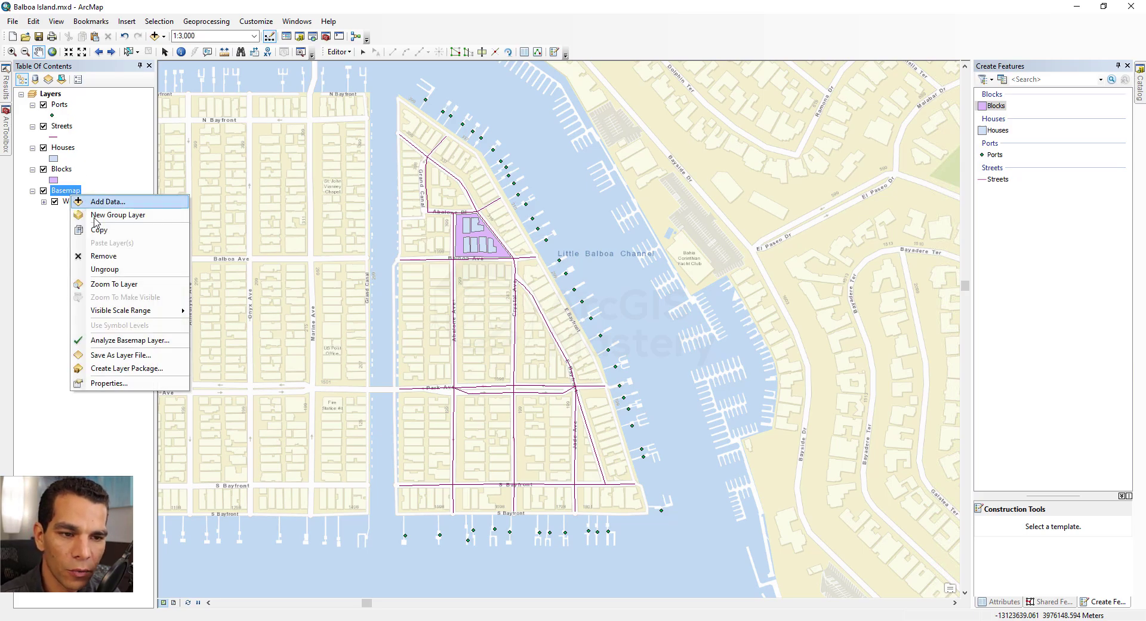
{"action": "left_click", "coordinate": [103, 255]}
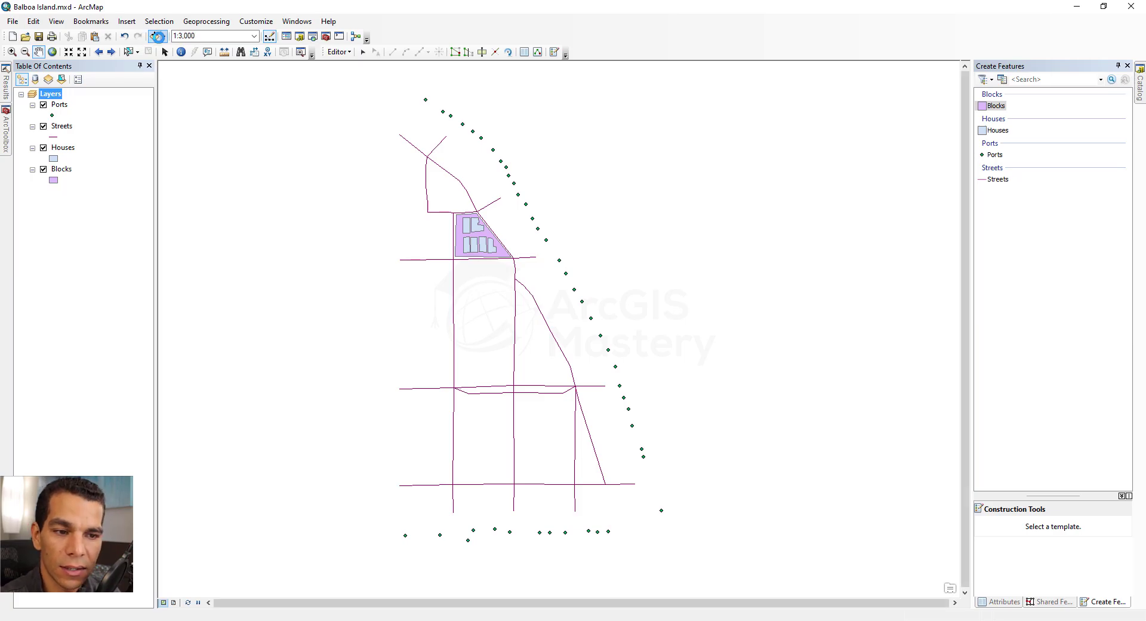
{"action": "left_click", "coordinate": [163, 37]}
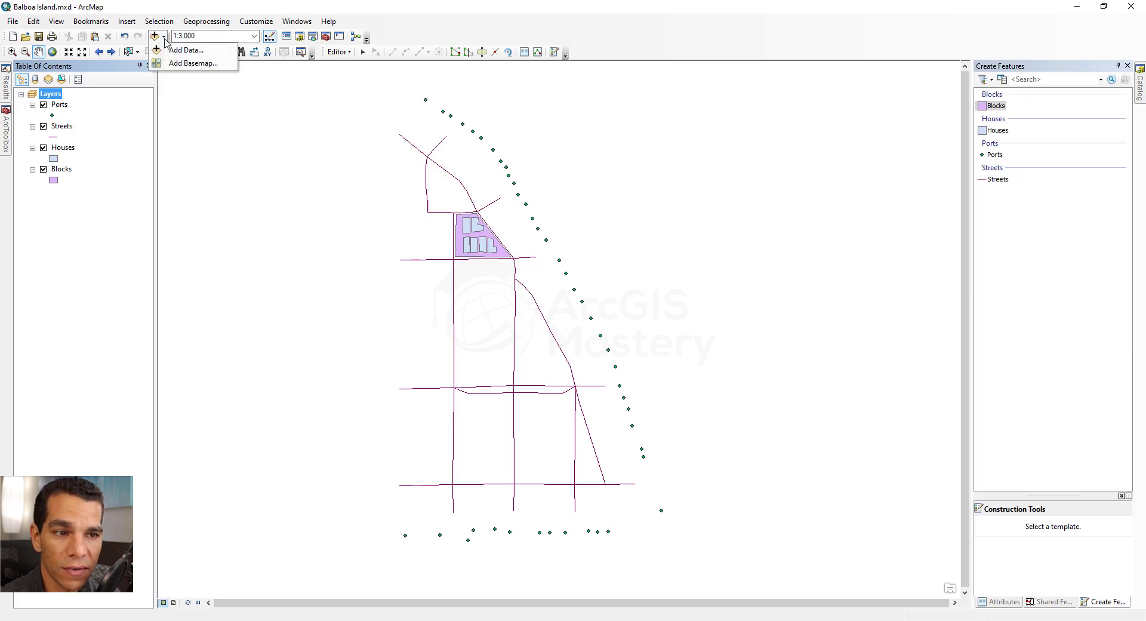
{"action": "left_click", "coordinate": [178, 68]}
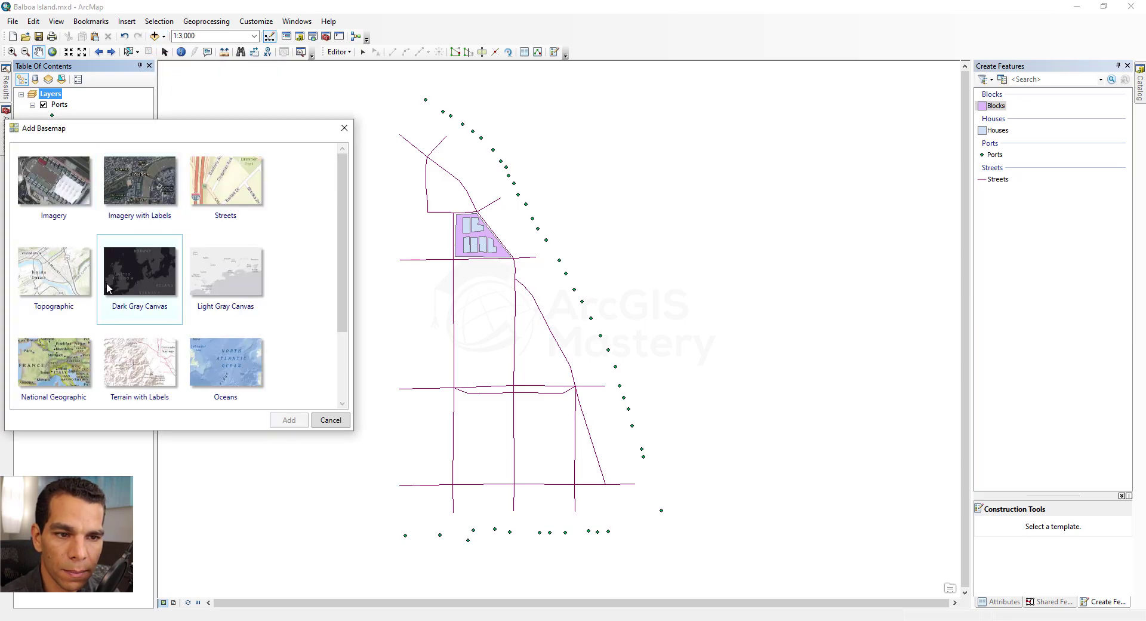
{"action": "scroll", "coordinate": [56, 269], "scroll_direction": "down", "scroll_amount": 2}
{"action": "double_click", "coordinate": [59, 371]}
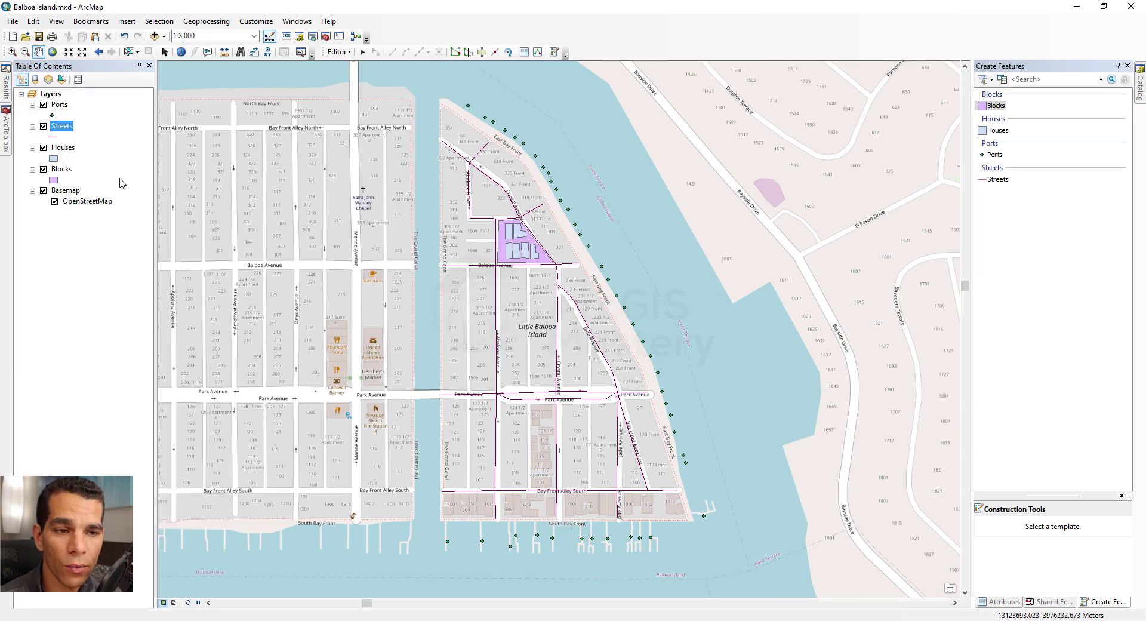
- Open the Streets attribute table, zoom the map to the FID 0 street, and select record FID 15
{"action": "right_click", "coordinate": [65, 130]}
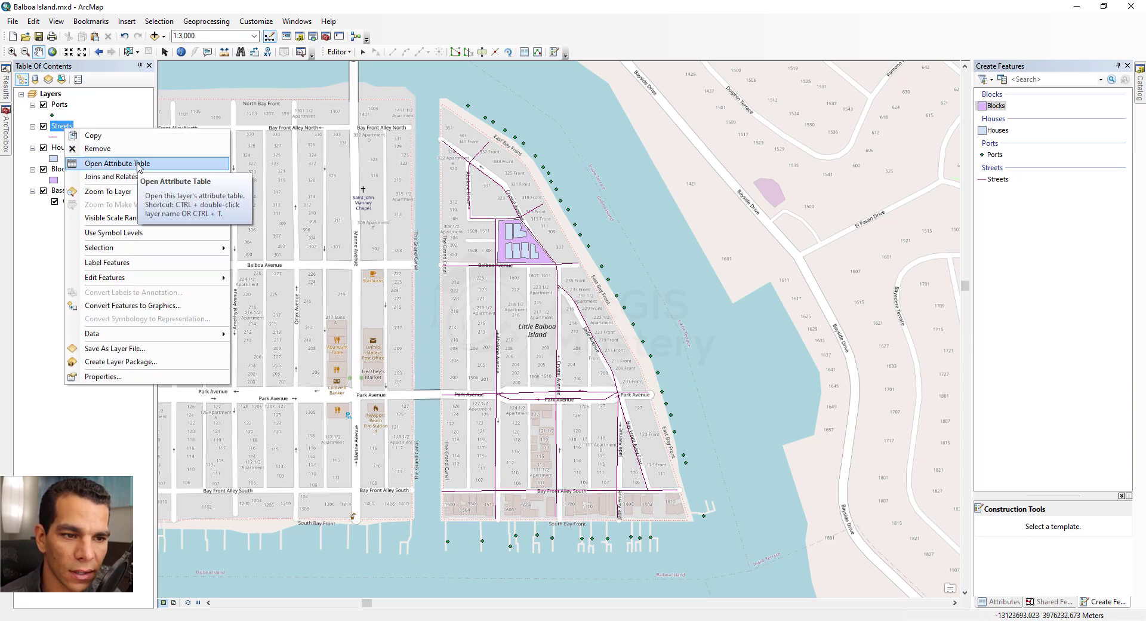
{"action": "left_click", "coordinate": [111, 165]}
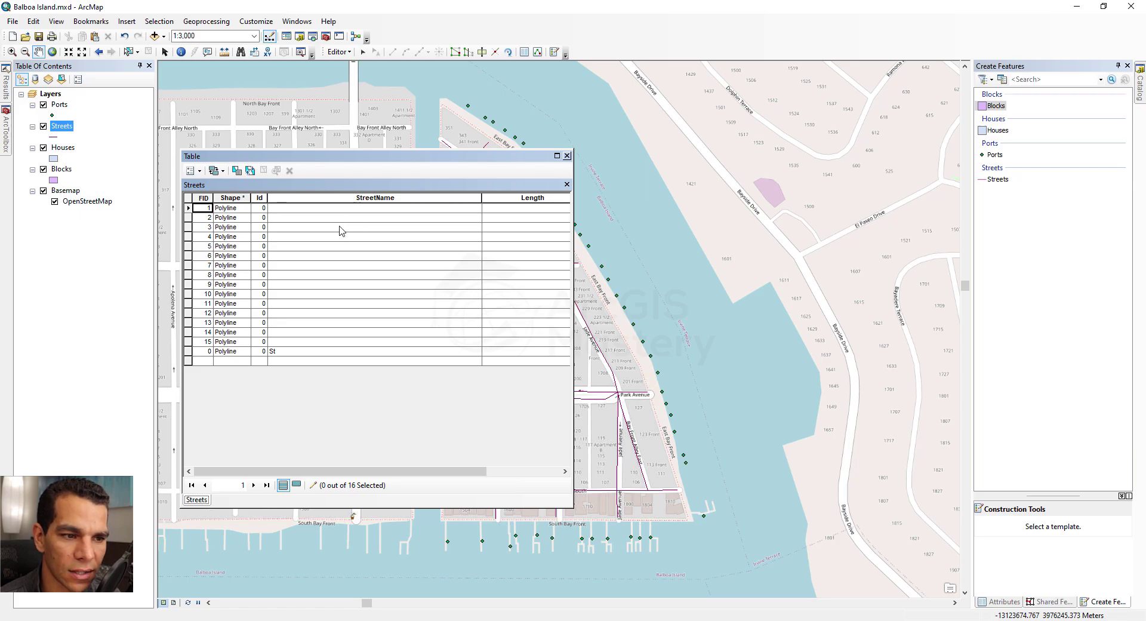
{"action": "double_click", "coordinate": [189, 353]}
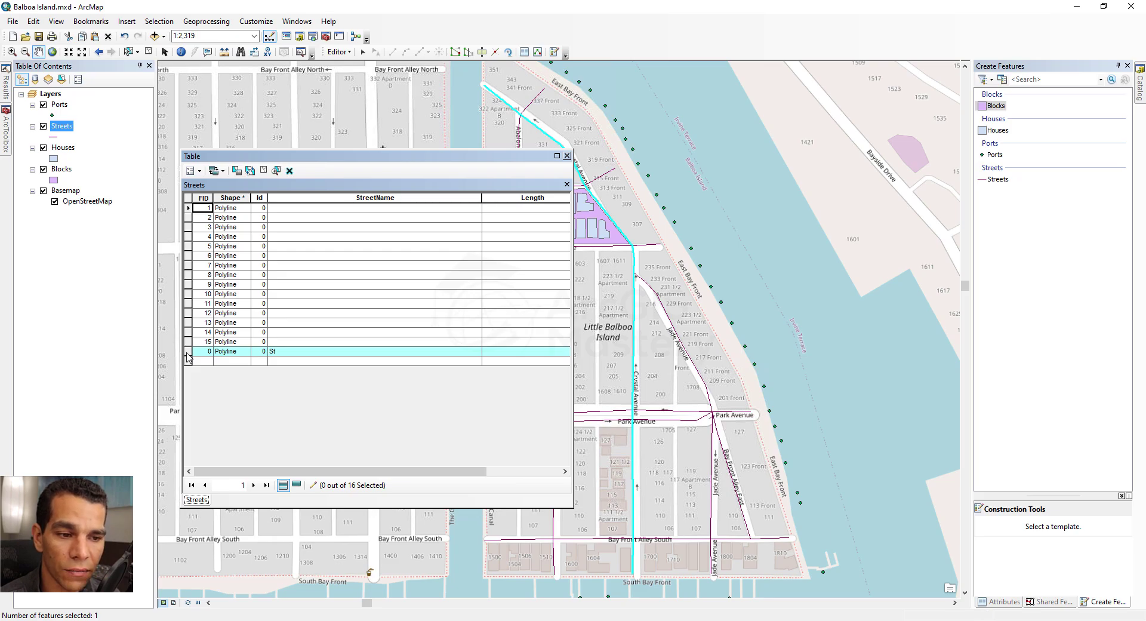
{"action": "left_click", "coordinate": [189, 342]}
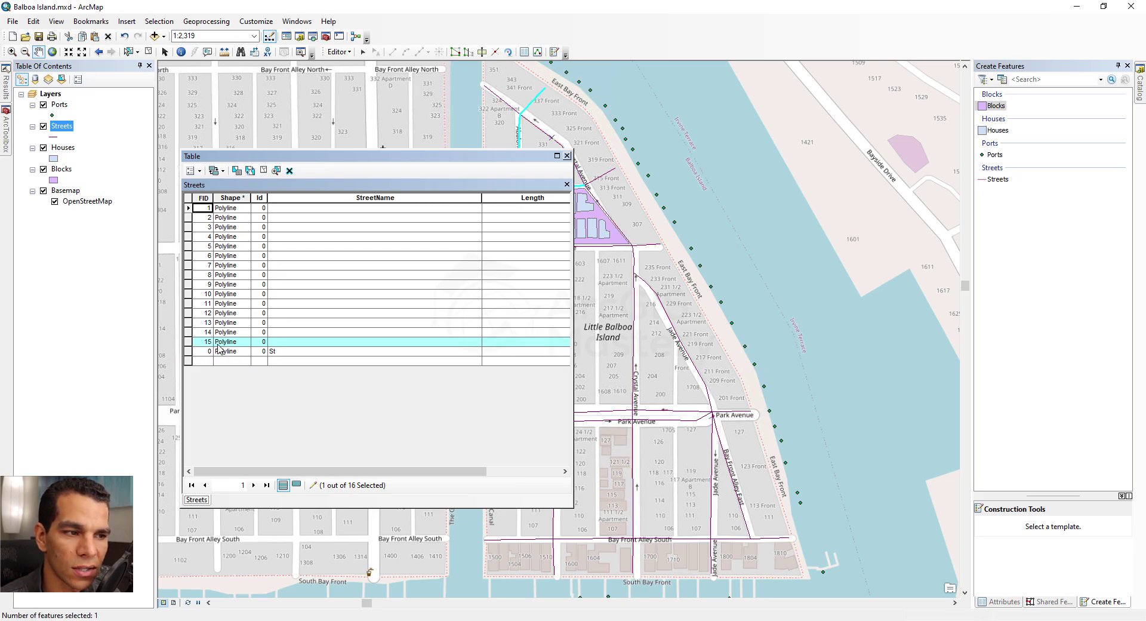
- Zoom to the FID 15 street, keep the table clear of it, and set its StreetName to Abalone Drive
{"action": "left_click_drag", "start_coordinate": [391, 158], "coordinate": [260, 176]}
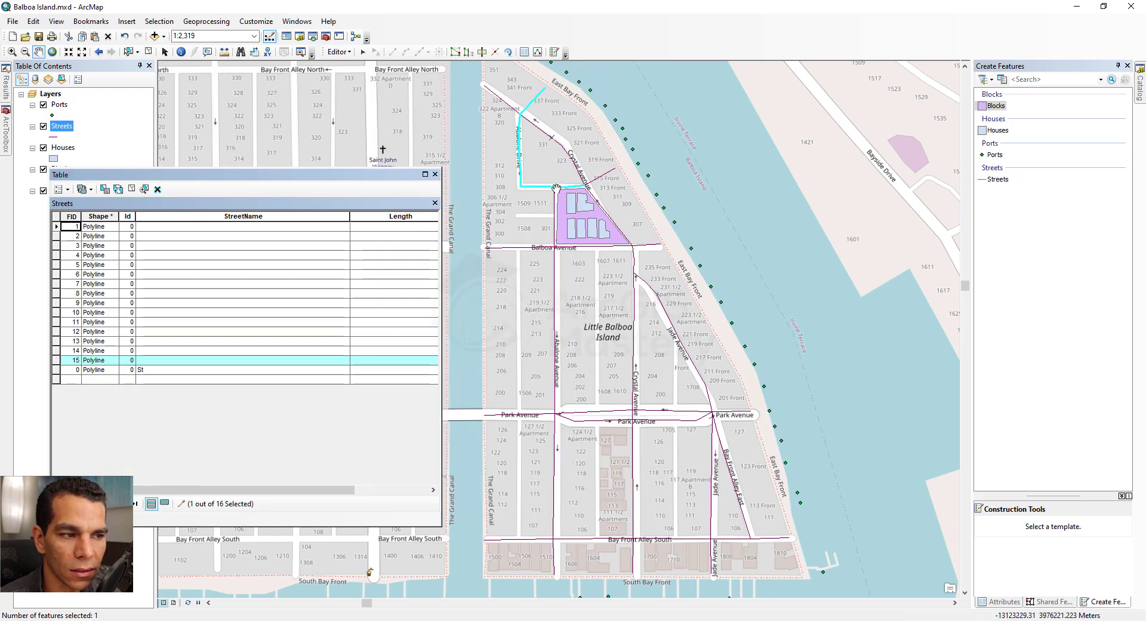
{"action": "double_click", "coordinate": [55, 360]}
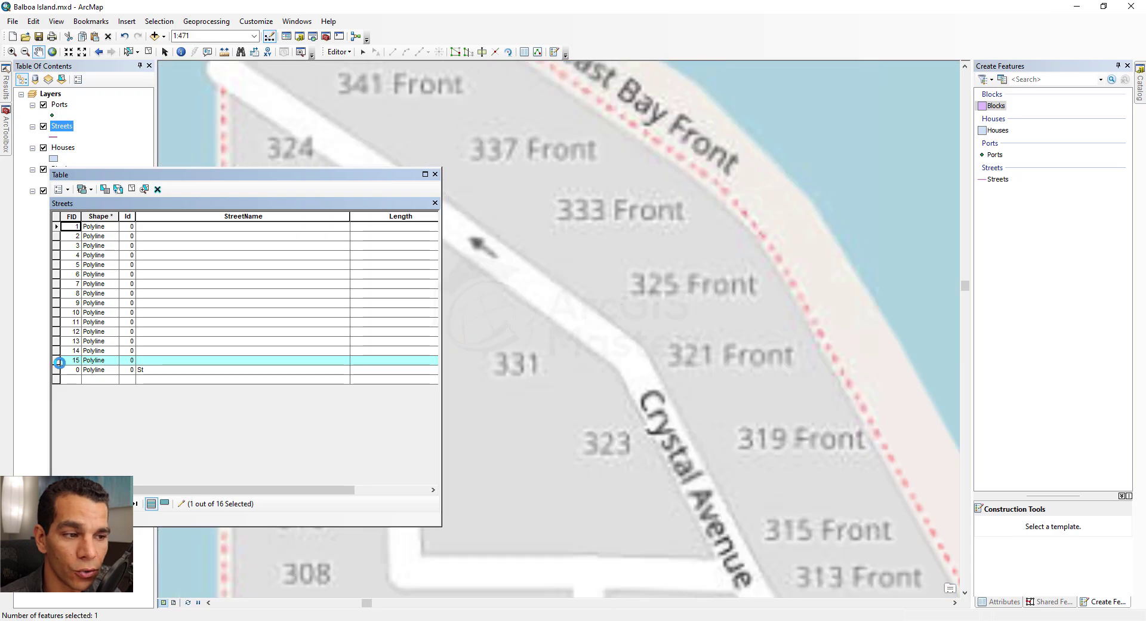
{"action": "left_click_drag", "start_coordinate": [287, 173], "coordinate": [810, 112]}
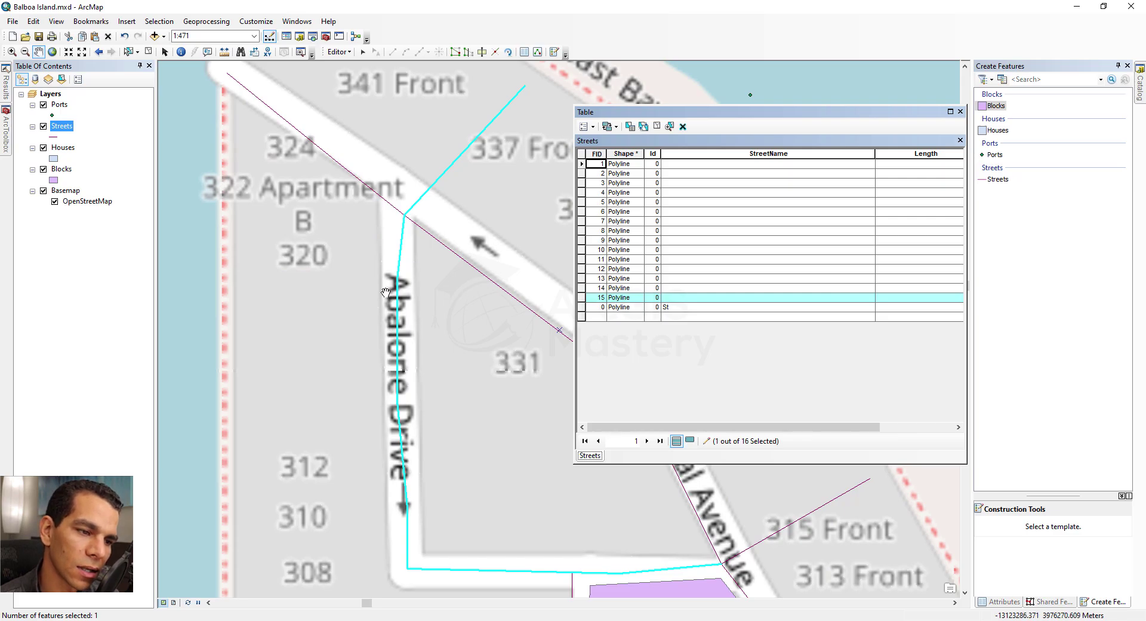
{"action": "left_click", "coordinate": [684, 307]}
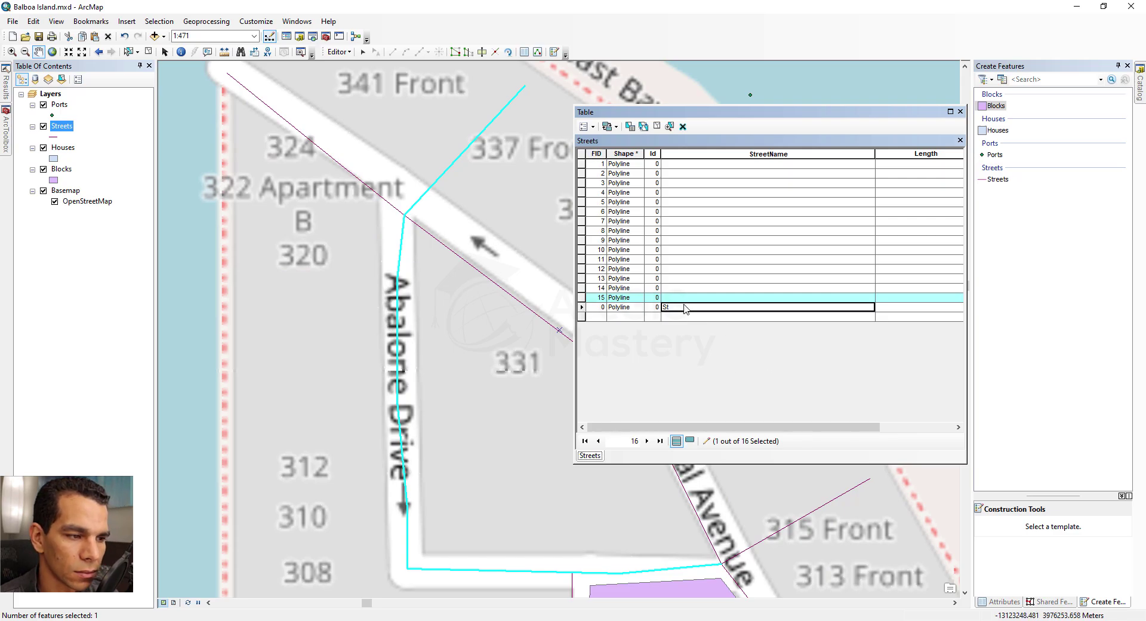
{"action": "left_click", "coordinate": [688, 298]}
{"action": "type", "text": "Abalone D"}
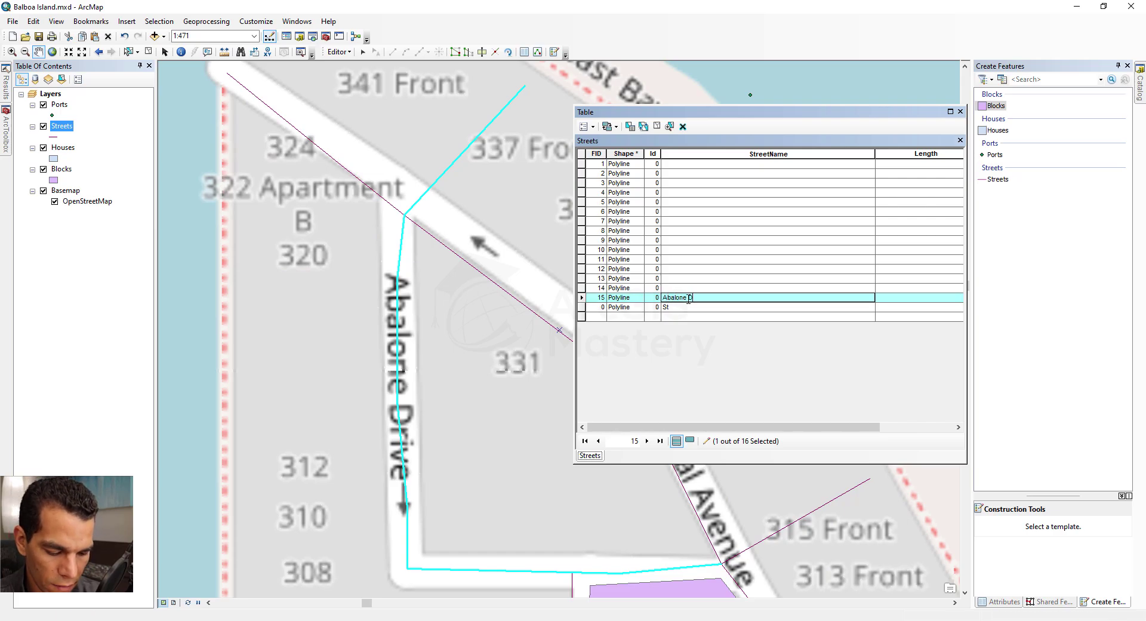
{"action": "type", "text": "rive"}
- Set StreetName to Crystal Ave for Streets records FID 0 and 14, and to Jade Ave for FID 13
{"action": "left_click_drag", "start_coordinate": [646, 471], "coordinate": [385, 316]}
{"action": "scroll", "coordinate": [420, 373], "scroll_direction": "down", "scroll_amount": 3}
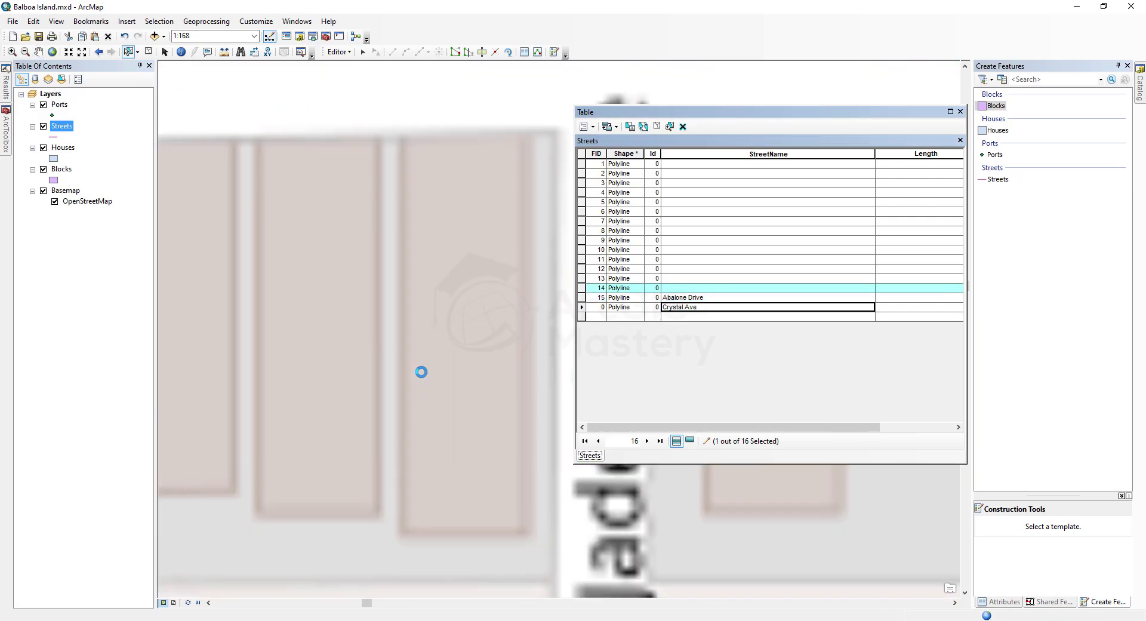
{"action": "scroll", "coordinate": [248, 320], "scroll_direction": "down", "scroll_amount": 2}
{"action": "scroll", "coordinate": [249, 320], "scroll_direction": "up", "scroll_amount": 5}
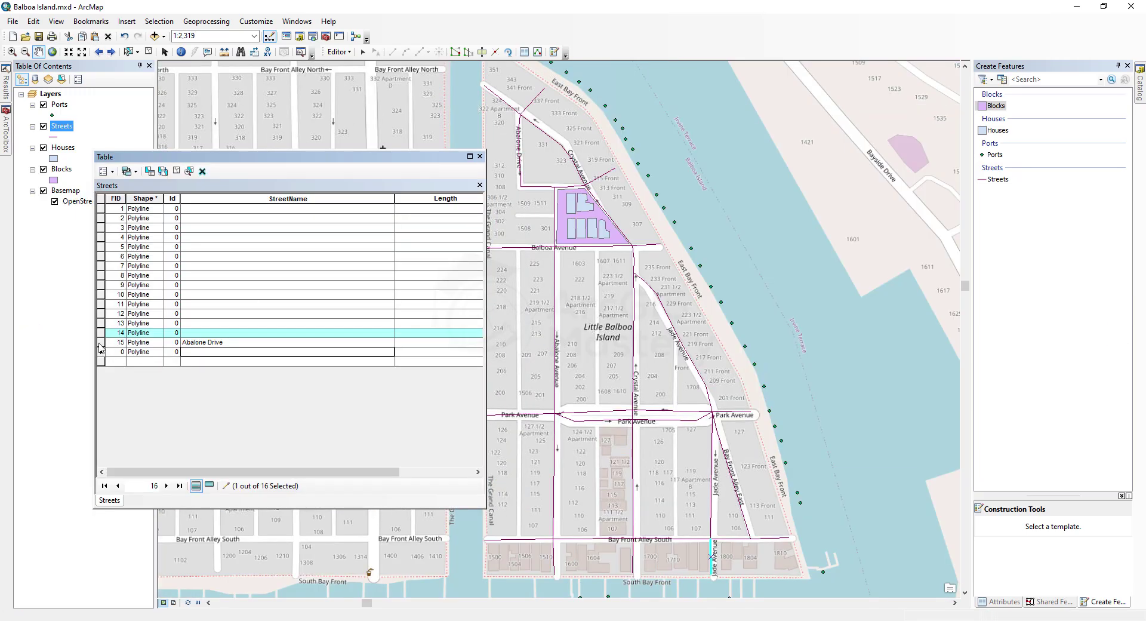
{"action": "left_click", "coordinate": [100, 352]}
{"action": "type", "text": "Crystal Ave"}
{"action": "left_click", "coordinate": [211, 333]}
{"action": "type", "text": "Crystal Ave"}
{"action": "left_click", "coordinate": [214, 323]}
{"action": "type", "text": "Jade Ave"}
- Set StreetName to Bay Front Alley South for Streets records FID 12 and 11
{"action": "left_click", "coordinate": [103, 318]}
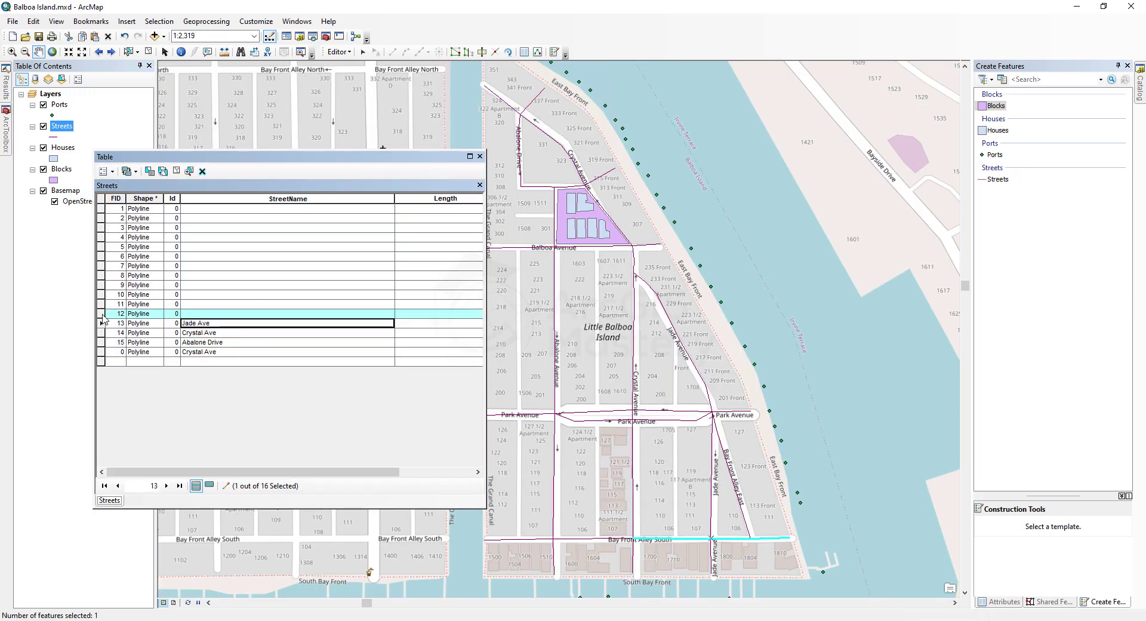
{"action": "key", "text": "Up"}
{"action": "key", "text": "Up"}
{"action": "key", "text": "Up"}
{"action": "type", "text": "Bay Front Alley South"}
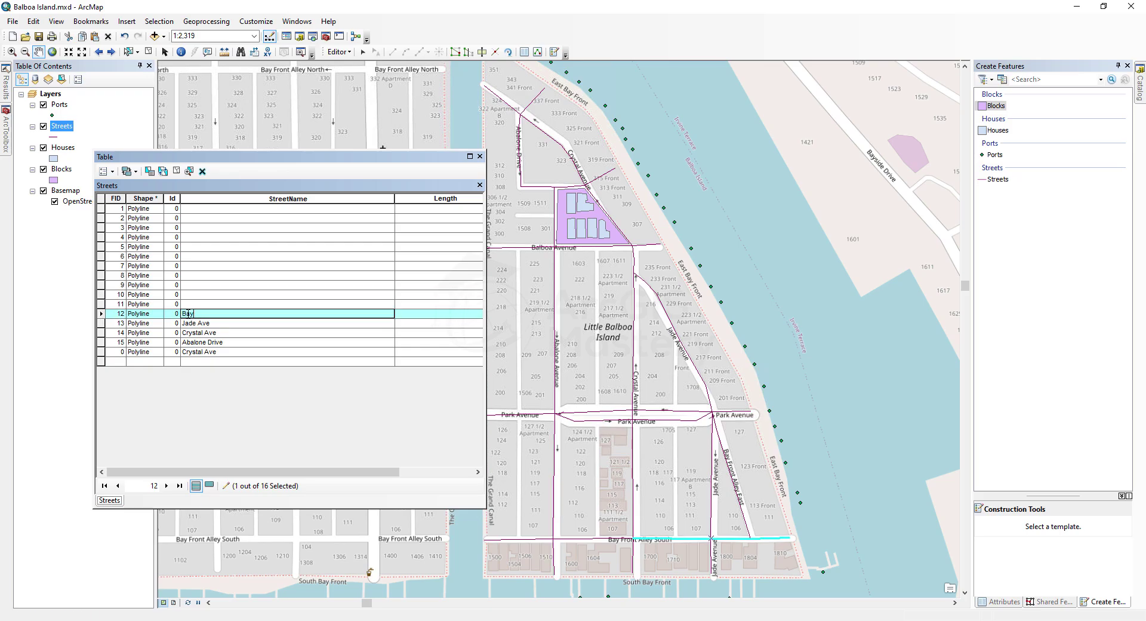
{"action": "key", "text": "Up"}
{"action": "type", "text": "Bay Front Alley South"}
- Set StreetName to Abalone Drive for Streets records FID 10 and 7, and to Park Ave for FID 9, 8, 6 and 5
{"action": "key", "text": "Up"}
{"action": "type", "text": "Abalone Drive"}
{"action": "key", "text": "Up"}
{"action": "type", "text": "Park Ave"}
{"action": "key", "text": "Up"}
{"action": "type", "text": "Park Ave"}
{"action": "key", "text": "Up"}
{"action": "type", "text": "Abalone Drive"}
{"action": "key", "text": "Up"}
{"action": "type", "text": "Park Ave"}
{"action": "key", "text": "Up"}
{"action": "type", "text": "Park Ave"}
- Set StreetName to Jade Ave for Streets record FID 4, Balboa Ave for FID 3 and 2, and Abalone Ave for FID 1
{"action": "key", "text": "Up"}
{"action": "type", "text": "Jade Ave"}
{"action": "key", "text": "Up"}
{"action": "type", "text": "Balboa Ave"}
{"action": "key", "text": "Up"}
{"action": "type", "text": "Balboa Ave"}
{"action": "key", "text": "Up"}
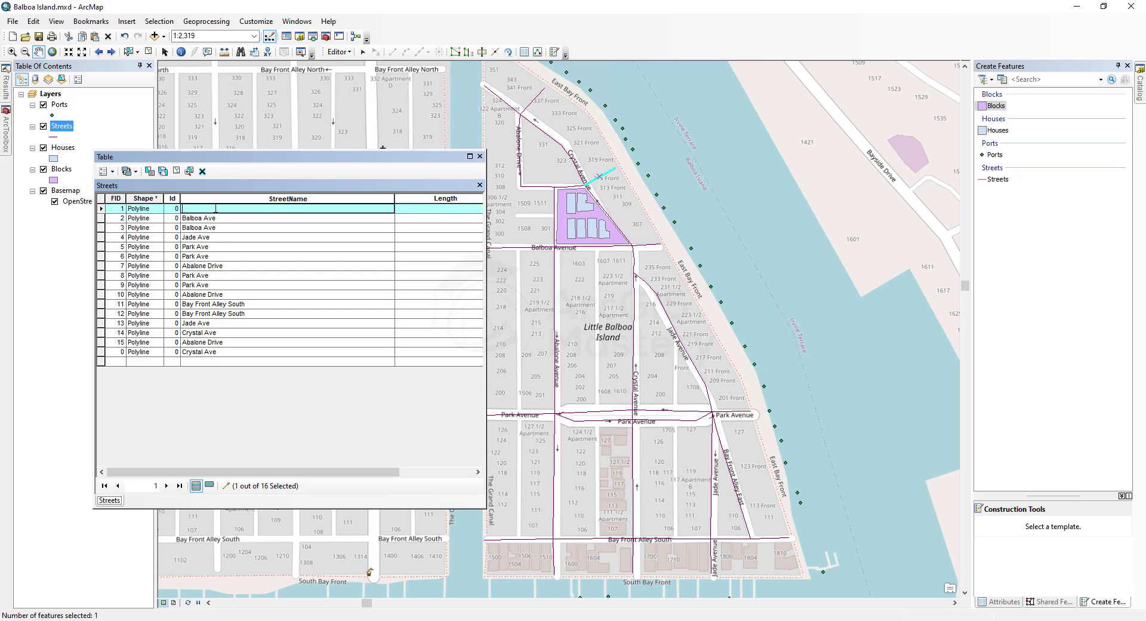
{"action": "type", "text": "Abalone Ave"}
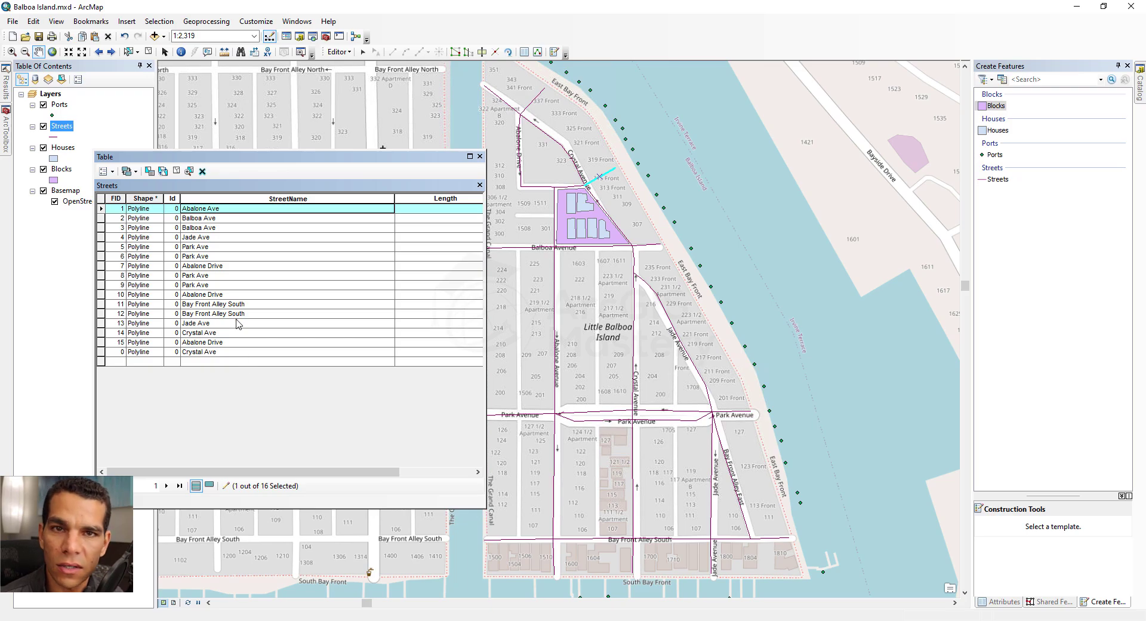
- Set up a geometry calculation of the Length property for the Streets Length field, using the data source coordinate system, and open the unit choices
{"action": "left_click_drag", "start_coordinate": [388, 471], "coordinate": [464, 471]}
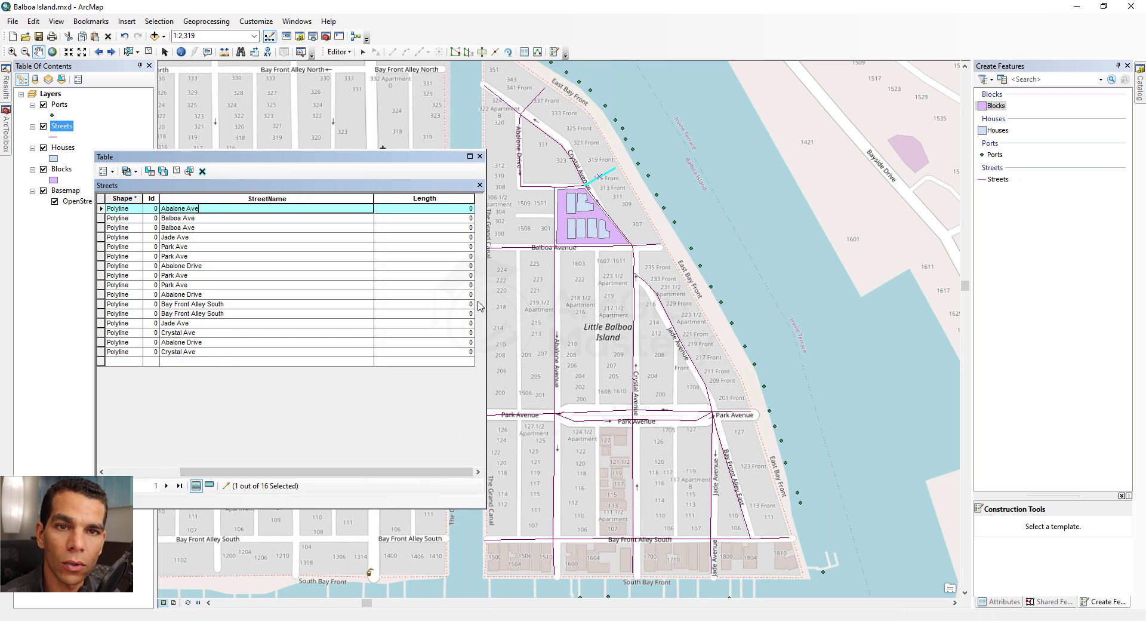
{"action": "left_click", "coordinate": [428, 200]}
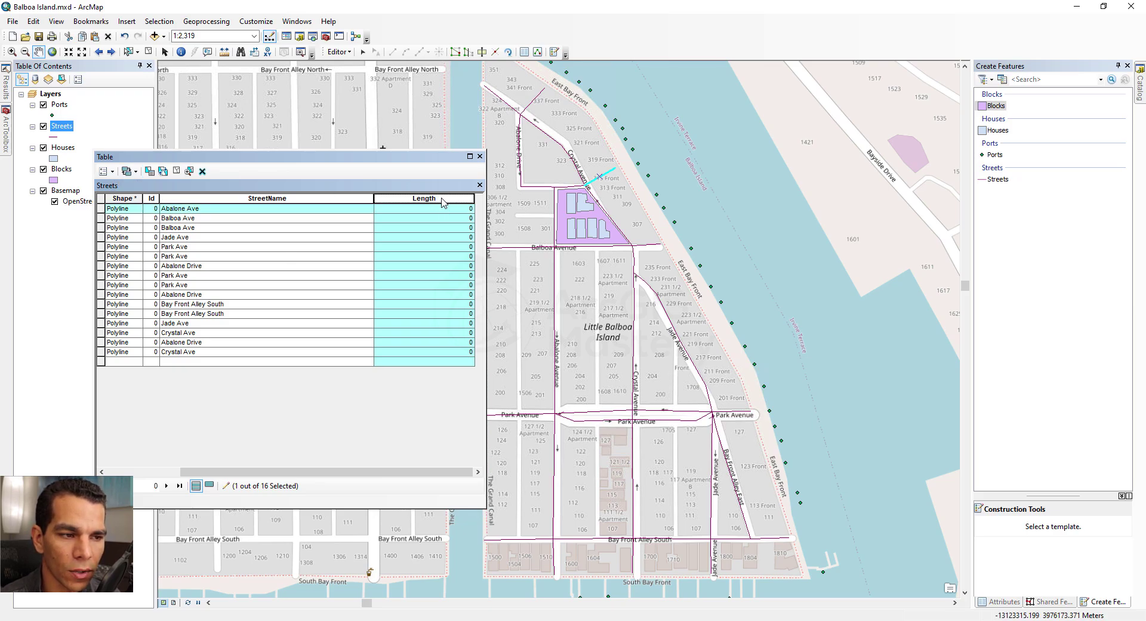
{"action": "right_click", "coordinate": [442, 202]}
{"action": "left_click", "coordinate": [499, 287]}
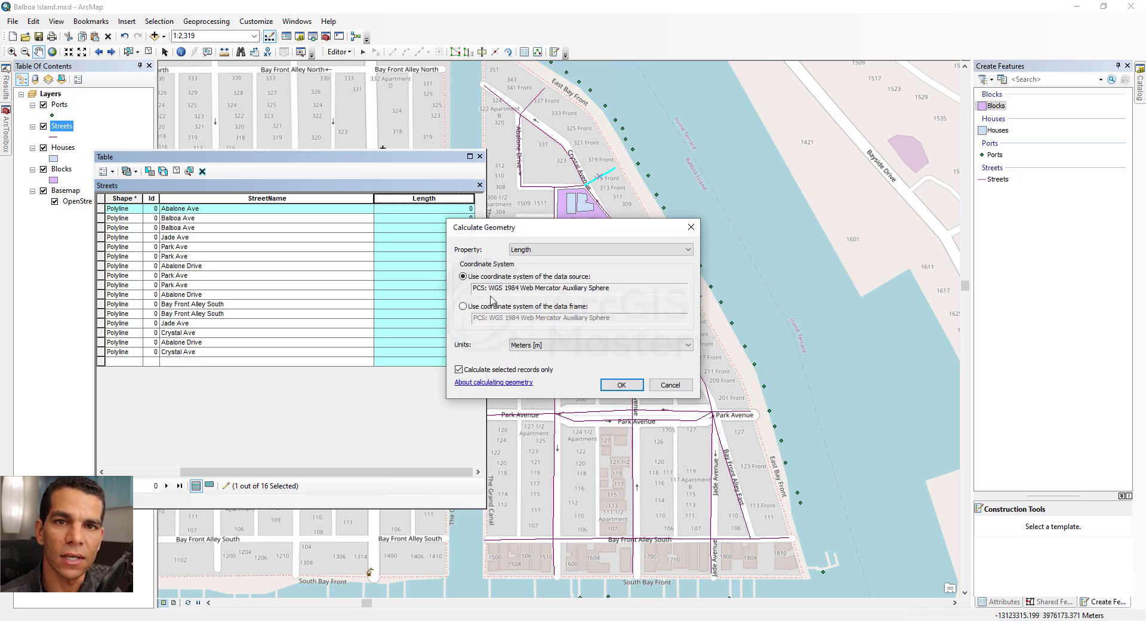
{"action": "left_click", "coordinate": [622, 252]}
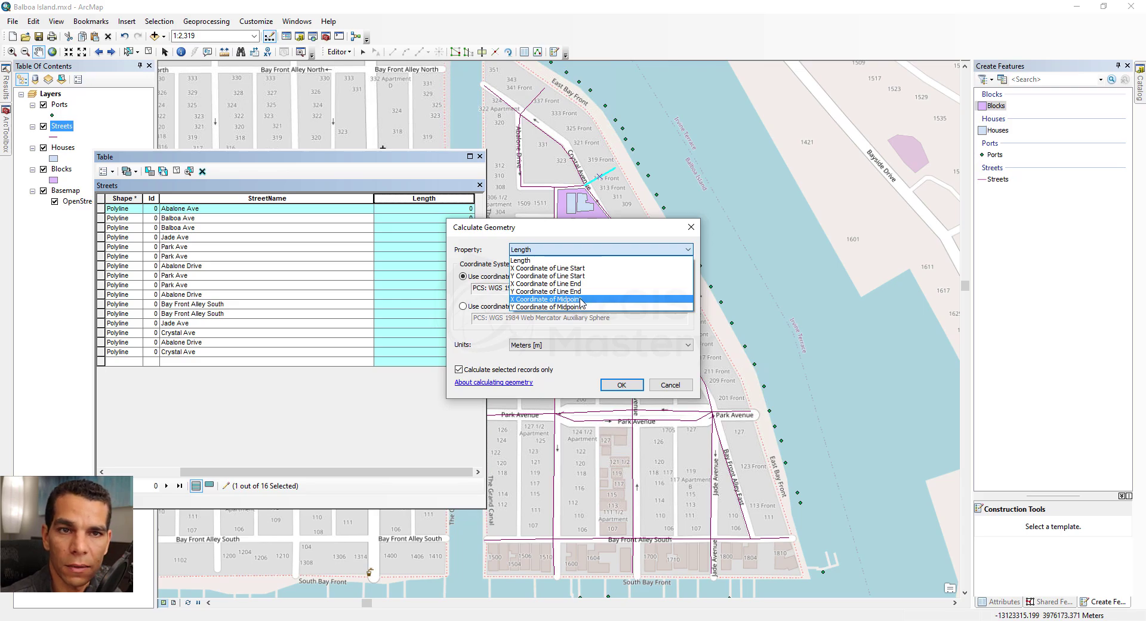
{"action": "left_click", "coordinate": [567, 261]}
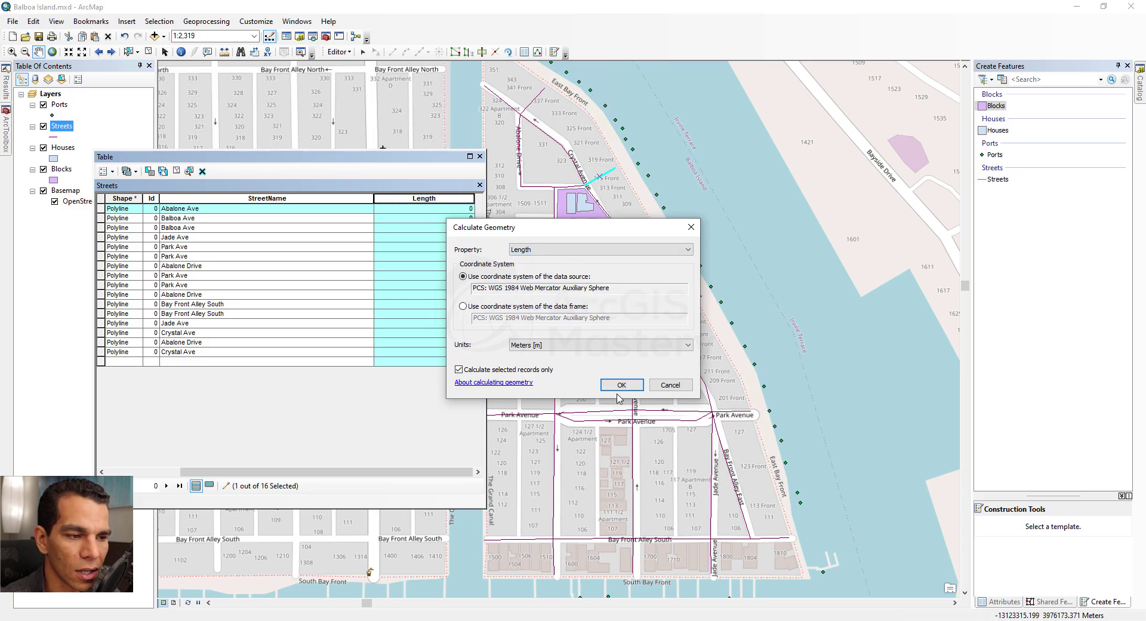
{"action": "left_click", "coordinate": [603, 346]}
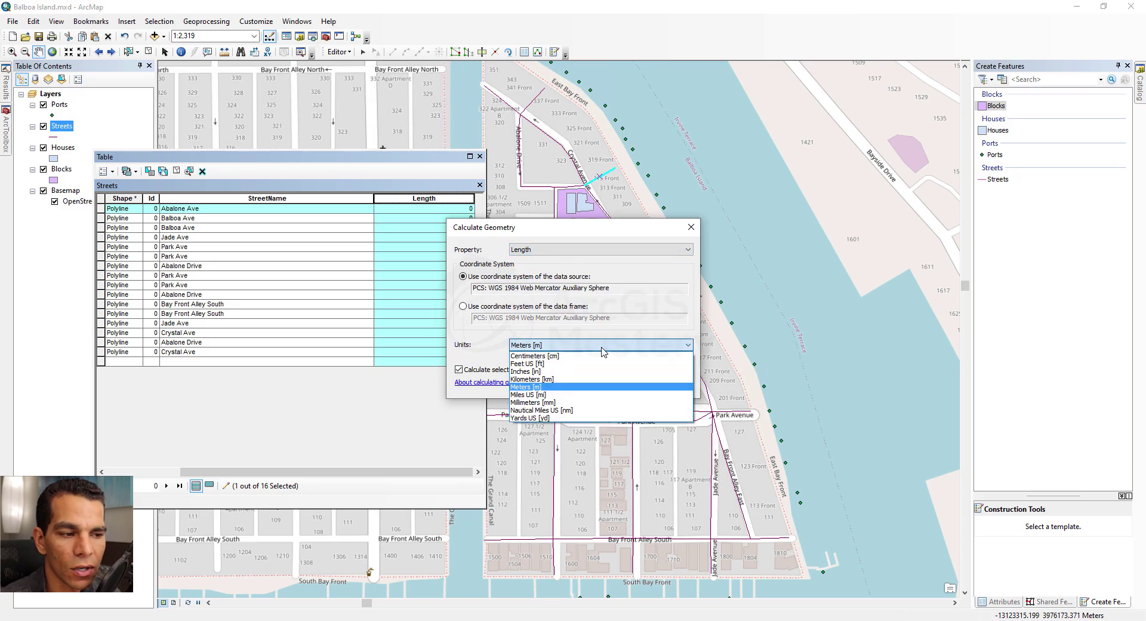
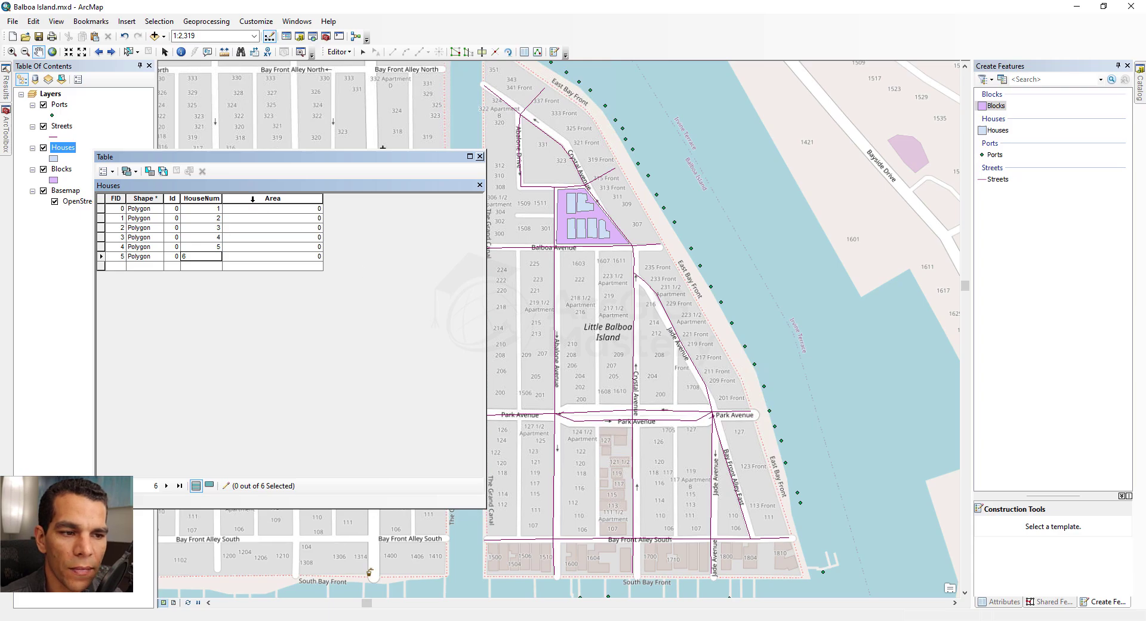
- Calculate the Area field of the Houses layer in square meters from the polygon geometry and close the attribute table
{"action": "left_click", "coordinate": [265, 199]}
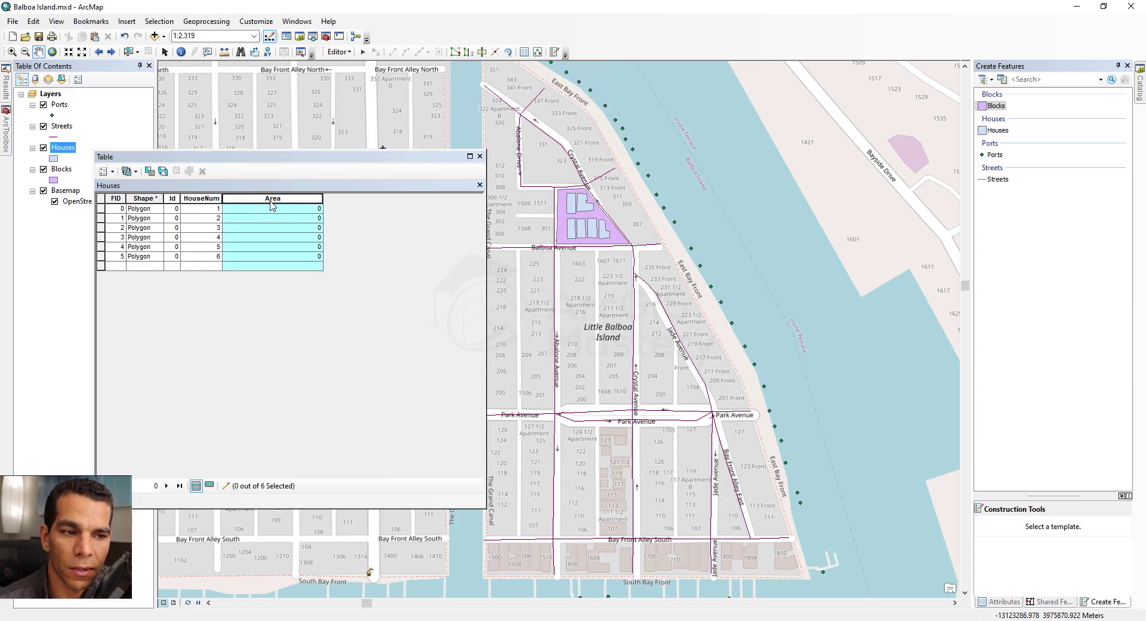
{"action": "right_click", "coordinate": [272, 205]}
{"action": "left_click", "coordinate": [332, 291]}
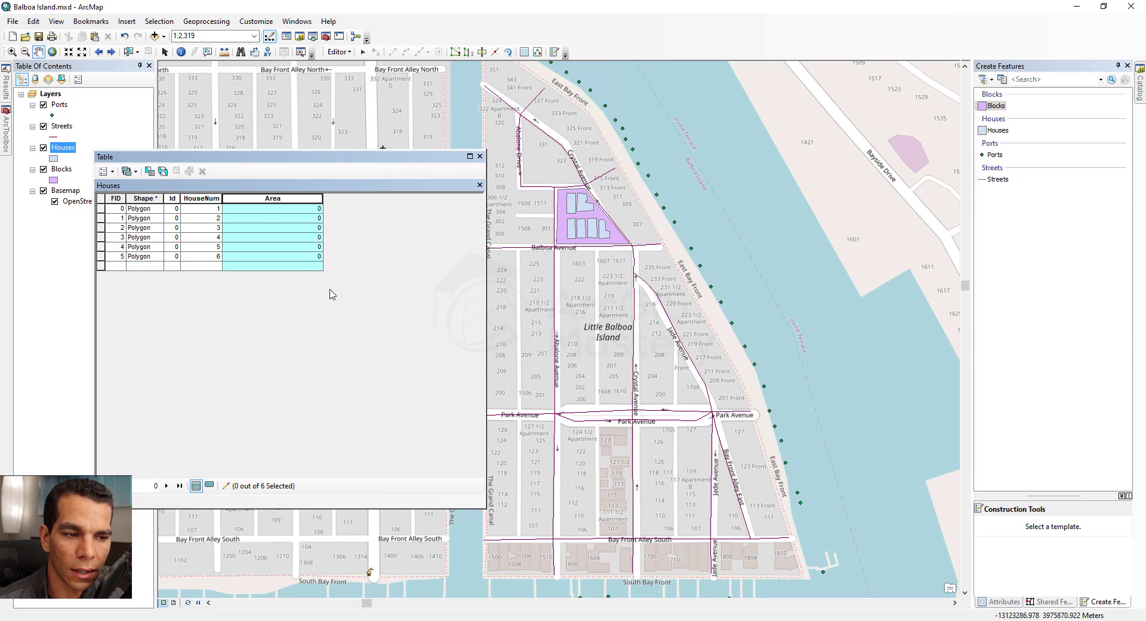
{"action": "left_click", "coordinate": [577, 253]}
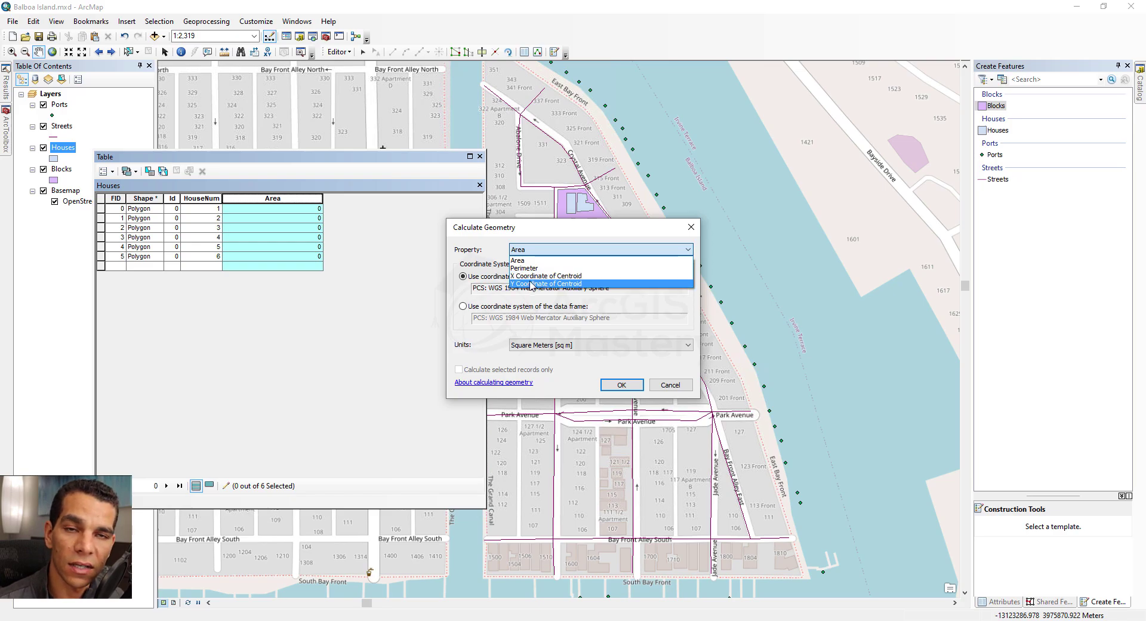
{"action": "left_click", "coordinate": [530, 261]}
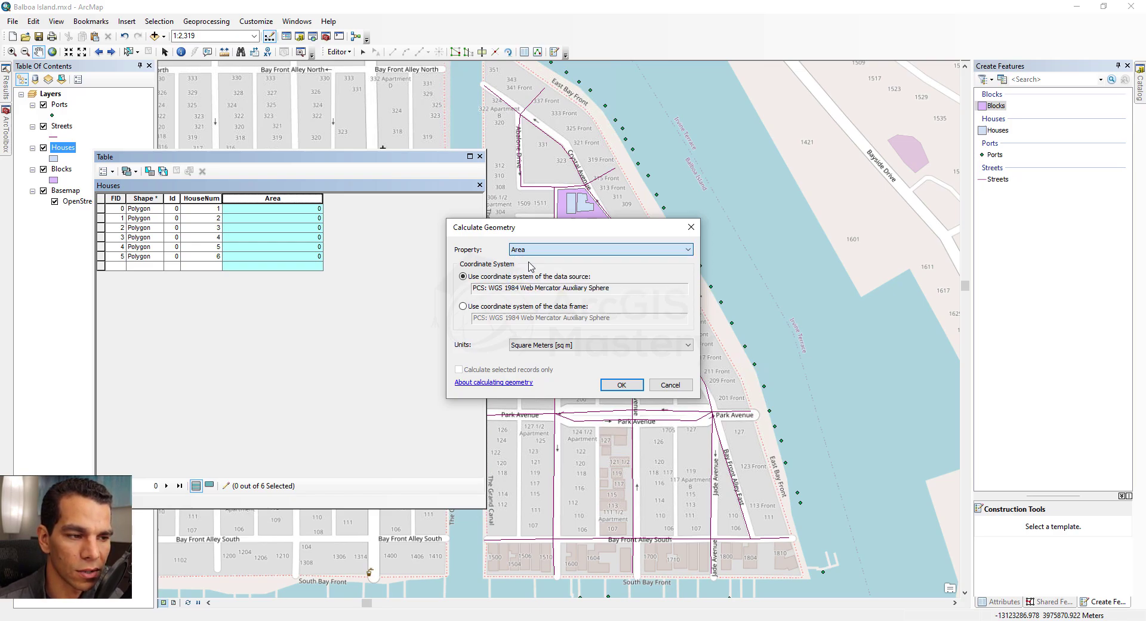
{"action": "left_click", "coordinate": [567, 344]}
{"action": "left_click", "coordinate": [622, 386]}
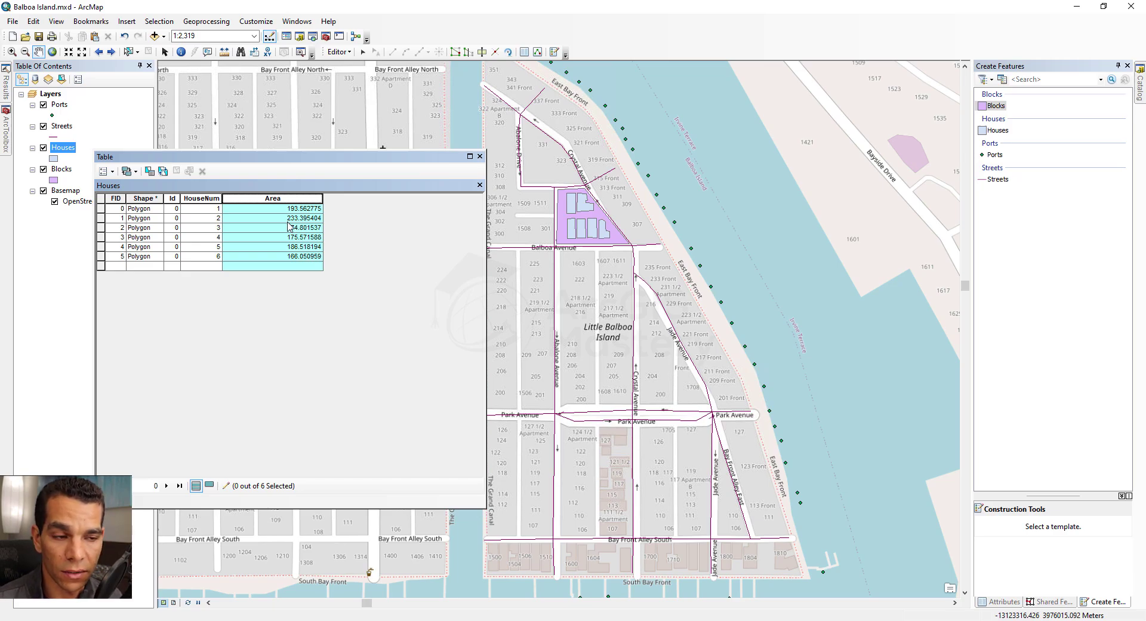
{"action": "left_click", "coordinate": [480, 156]}
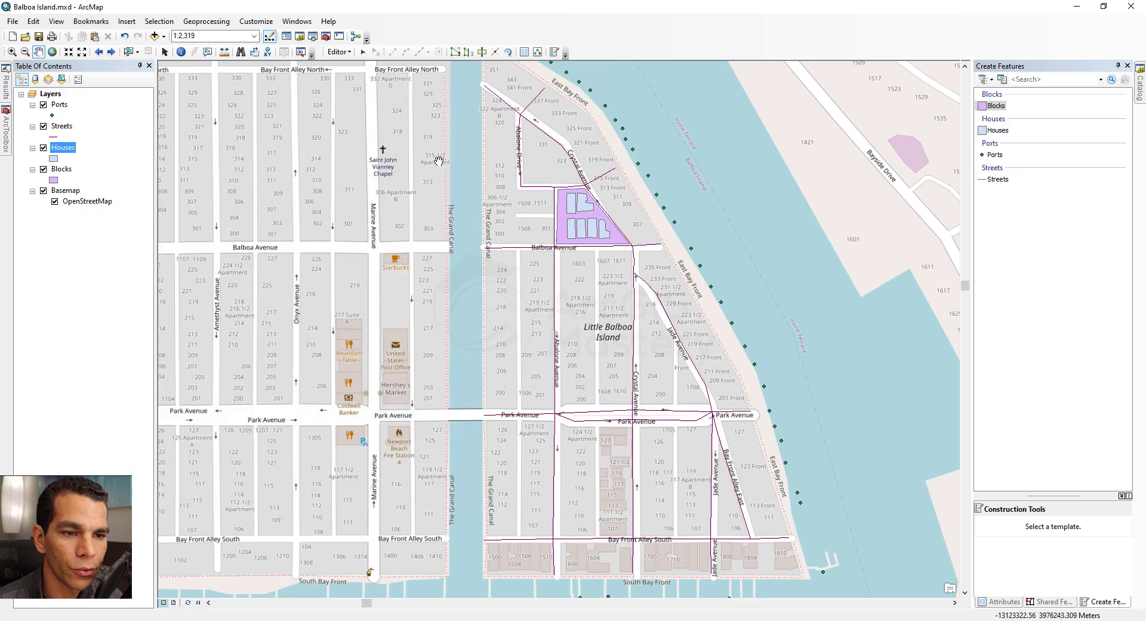
- Open the Blocks attribute table and set BlockNum to 1 for record FID 0
{"action": "left_click", "coordinate": [63, 170]}
{"action": "right_click", "coordinate": [64, 169]}
{"action": "left_click", "coordinate": [138, 203]}
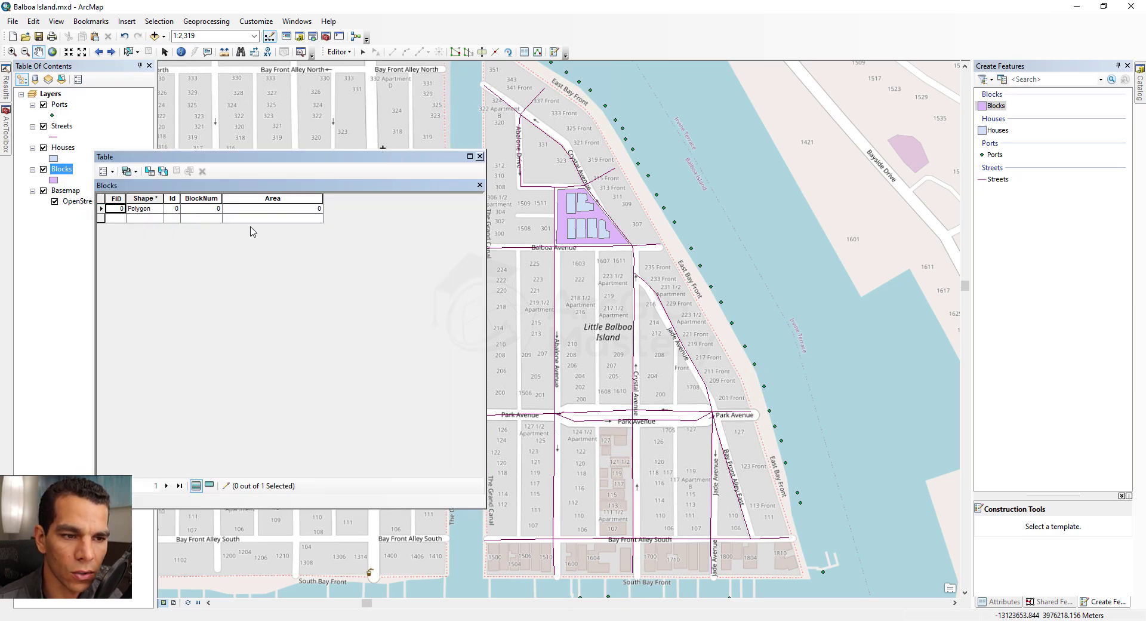
{"action": "left_click", "coordinate": [191, 209]}
{"action": "left_click", "coordinate": [188, 210]}
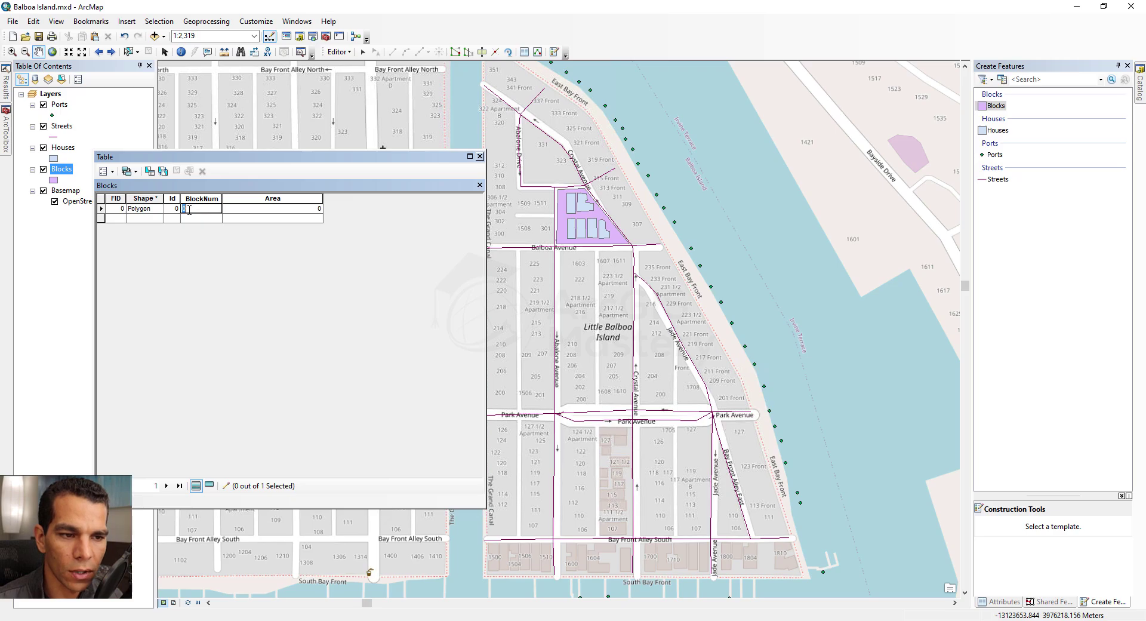
{"action": "type", "text": "1"}
- Calculate the Area field of the Blocks layer in square meters from the polygon geometry and close the attribute table
{"action": "left_click", "coordinate": [284, 199]}
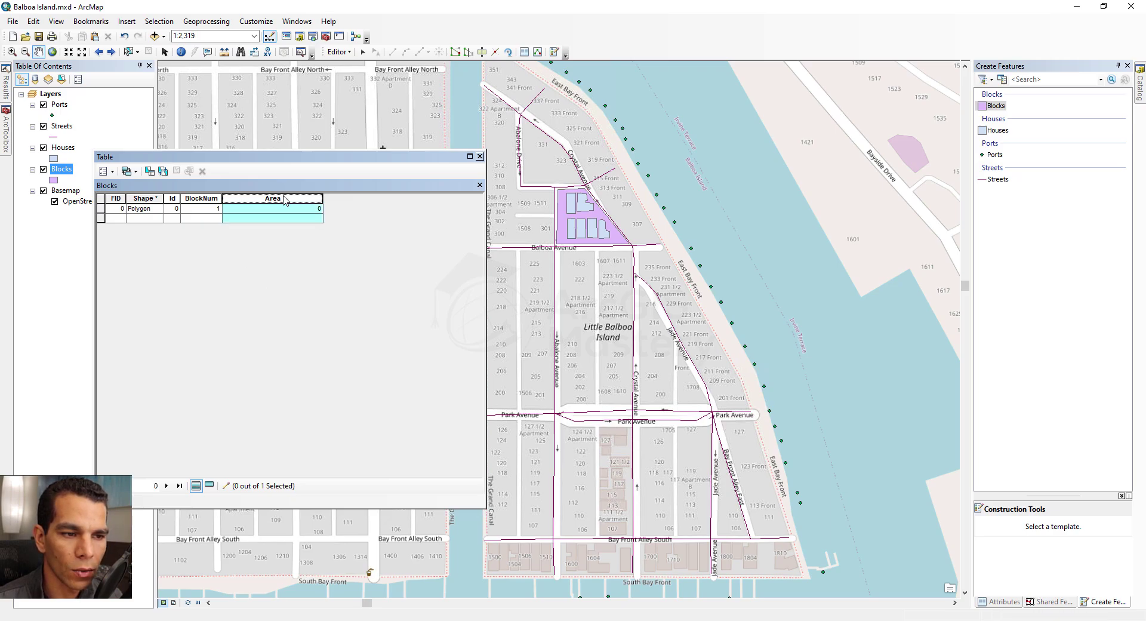
{"action": "right_click", "coordinate": [285, 198]}
{"action": "left_click", "coordinate": [343, 290]}
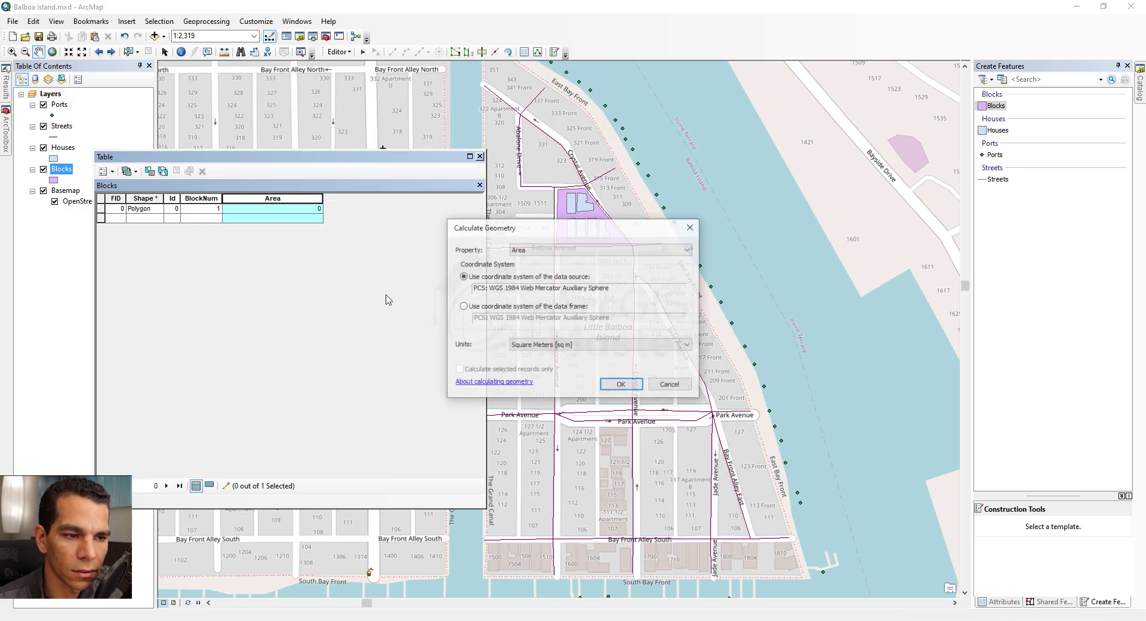
{"action": "left_click", "coordinate": [620, 384]}
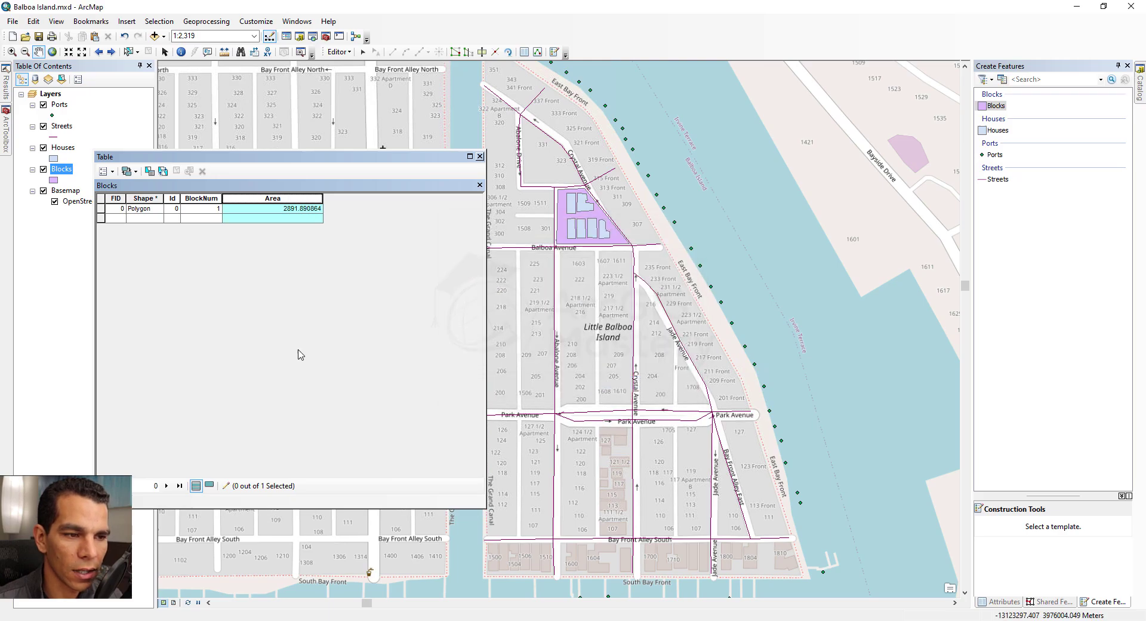
{"action": "left_click", "coordinate": [480, 157]}
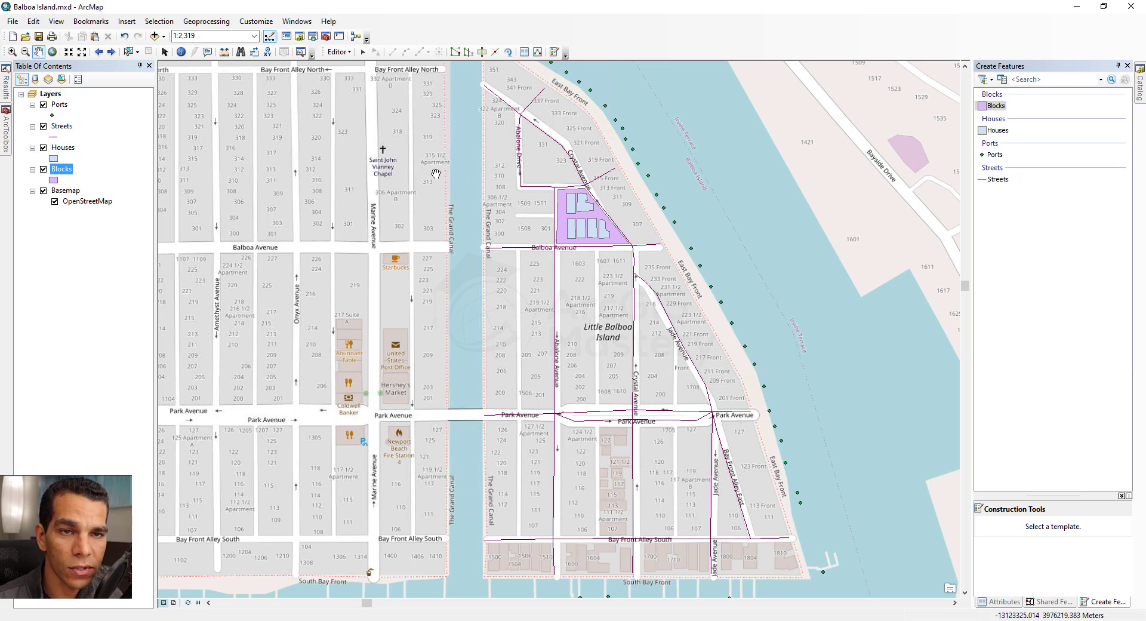
- Save all edits made to the layers and stop the editing session
{"action": "left_click", "coordinate": [339, 53]}
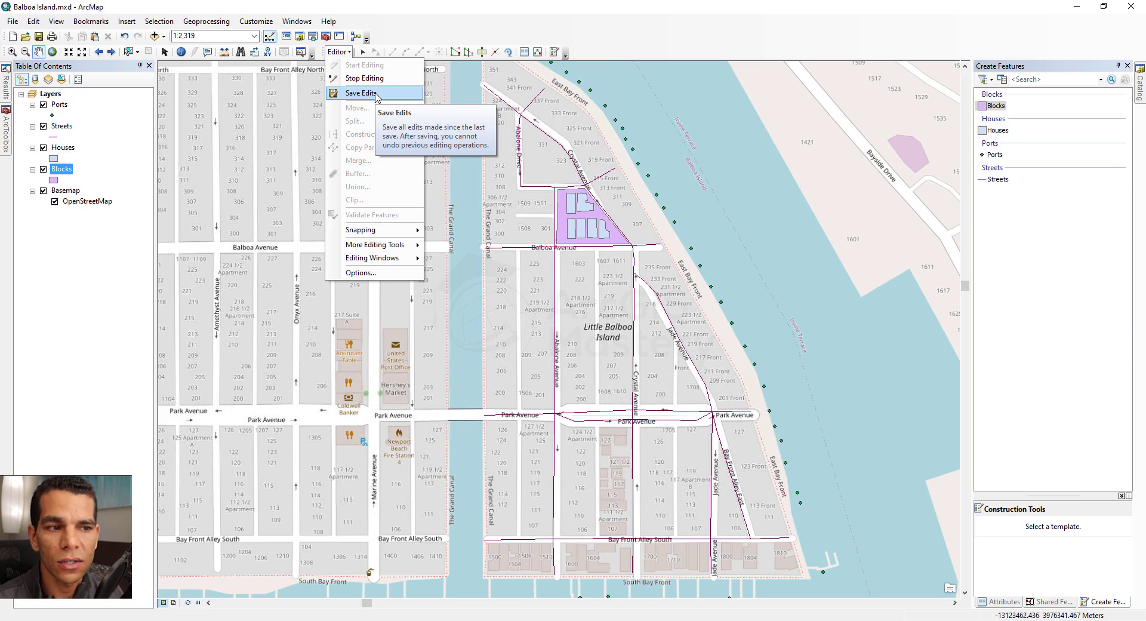
{"action": "left_click", "coordinate": [339, 52]}
{"action": "left_click", "coordinate": [339, 52]}
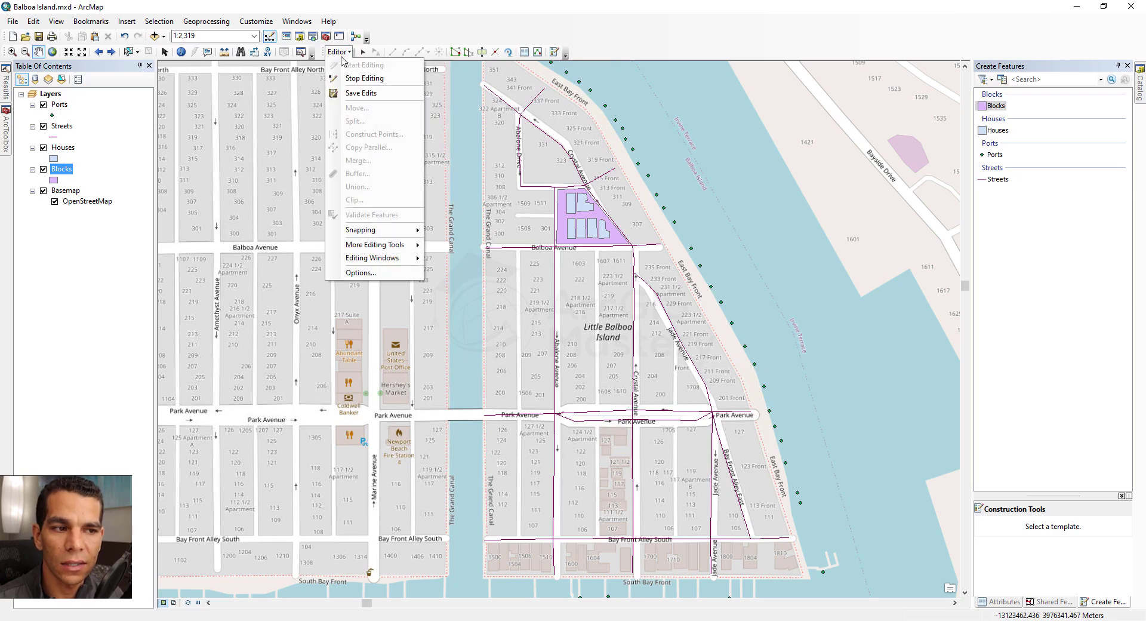
{"action": "left_click", "coordinate": [365, 95]}
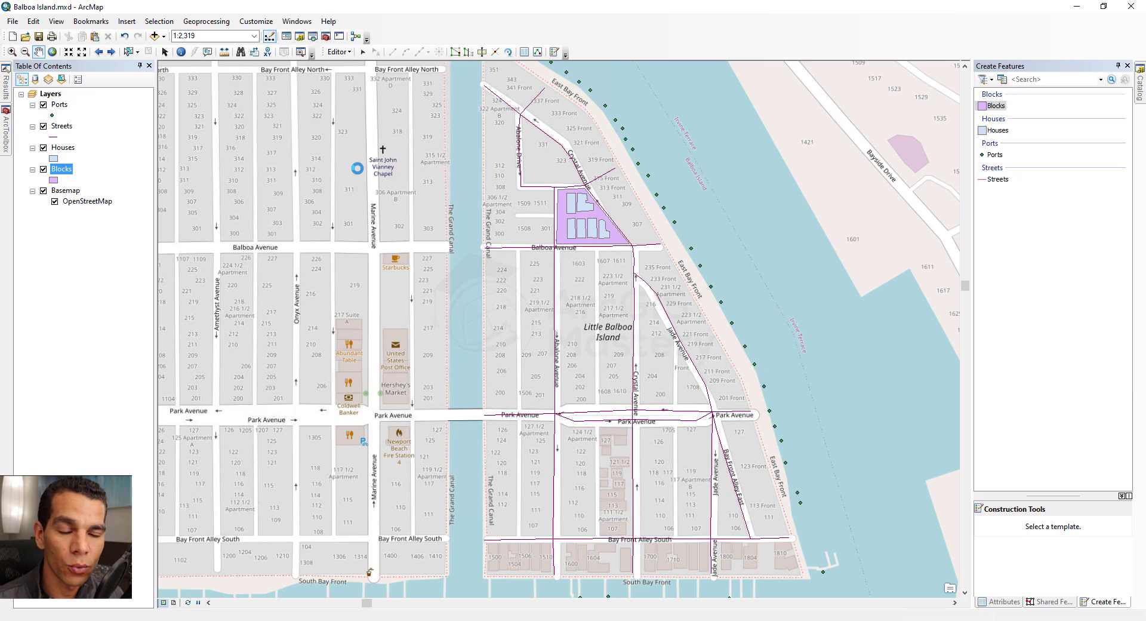
{"action": "left_click", "coordinate": [338, 51]}
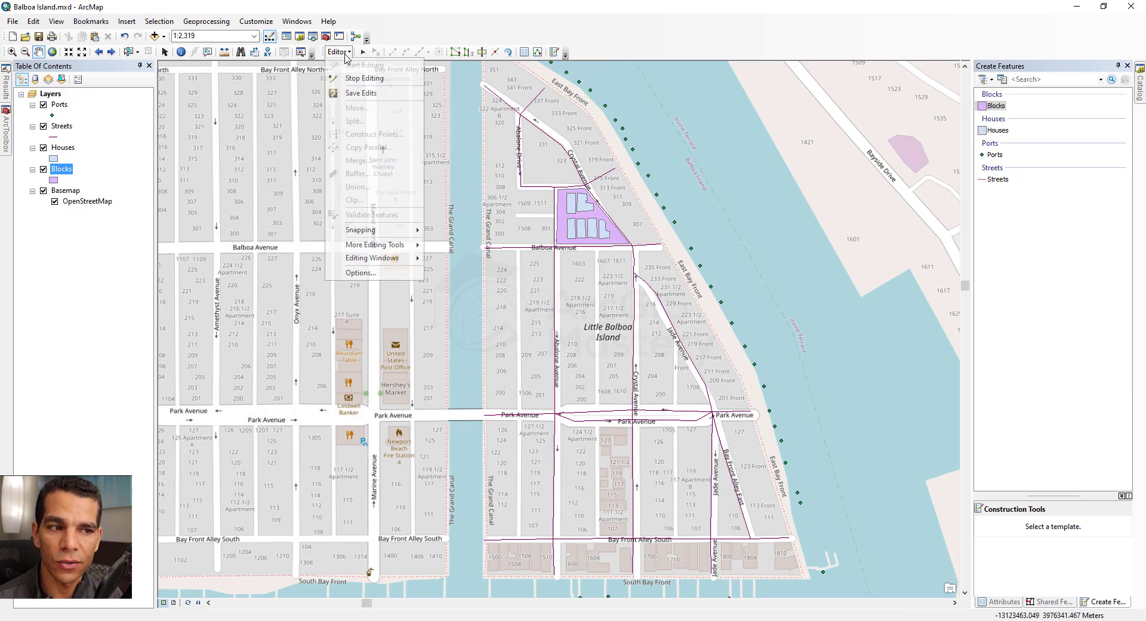
{"action": "left_click", "coordinate": [364, 78]}
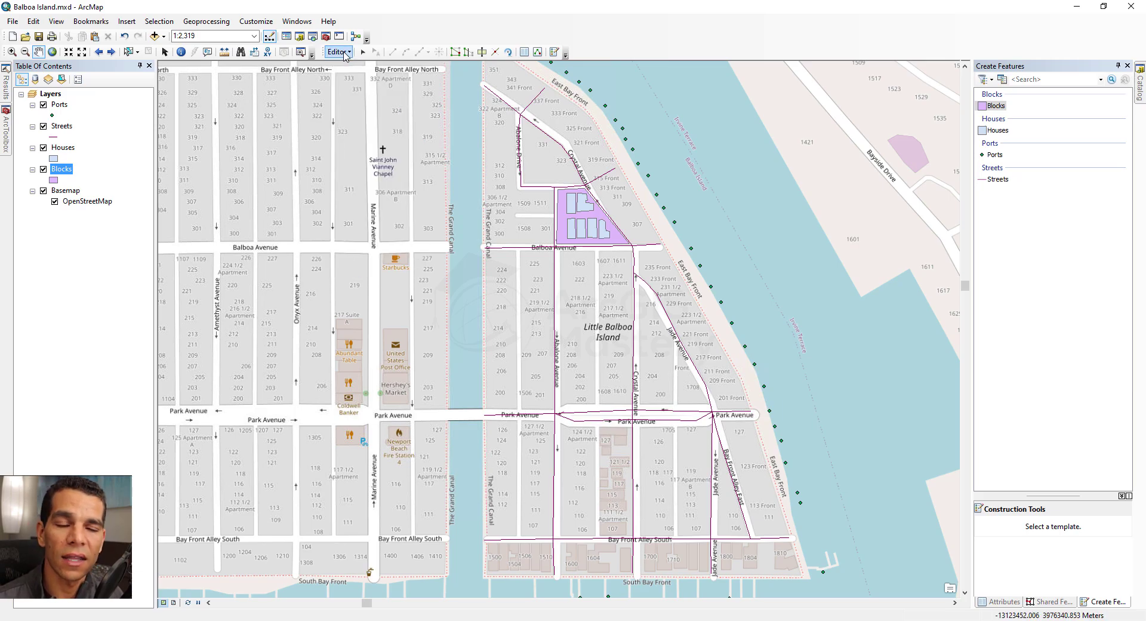
{"action": "left_click", "coordinate": [344, 52]}
{"action": "left_click", "coordinate": [365, 78]}
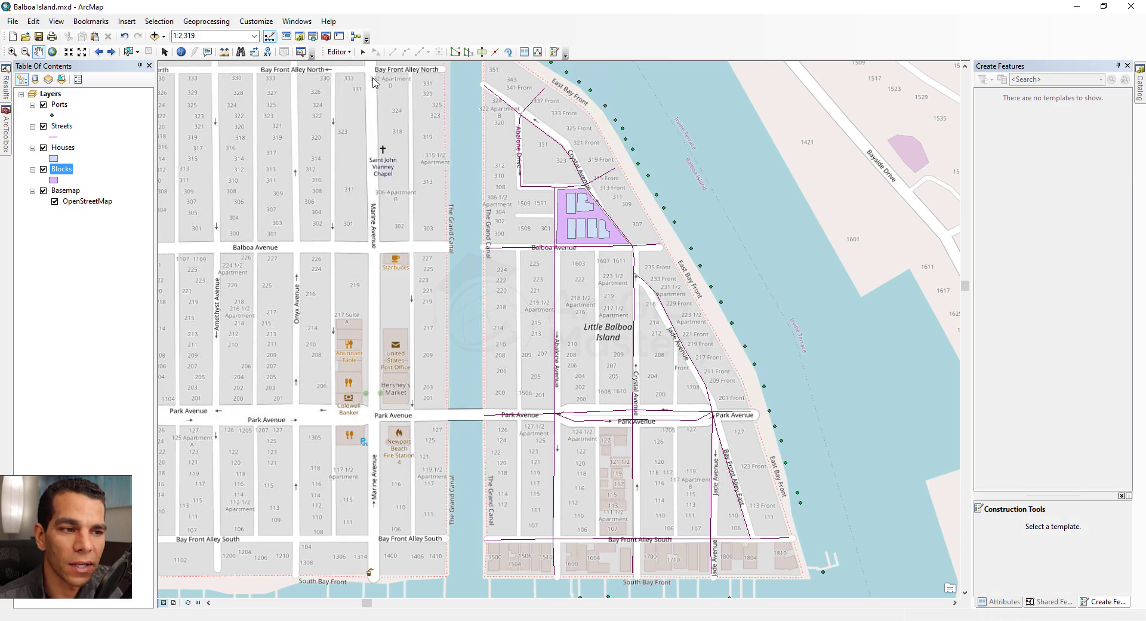